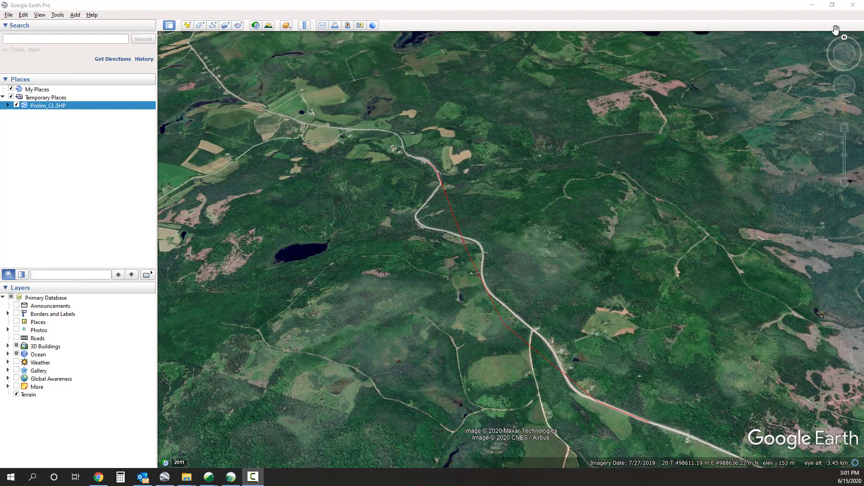
Switch from Google Earth to the first empty Terrain window and insert Prelim_CL.SHP with the default import options.
click(818, 9)
click(818, 9)
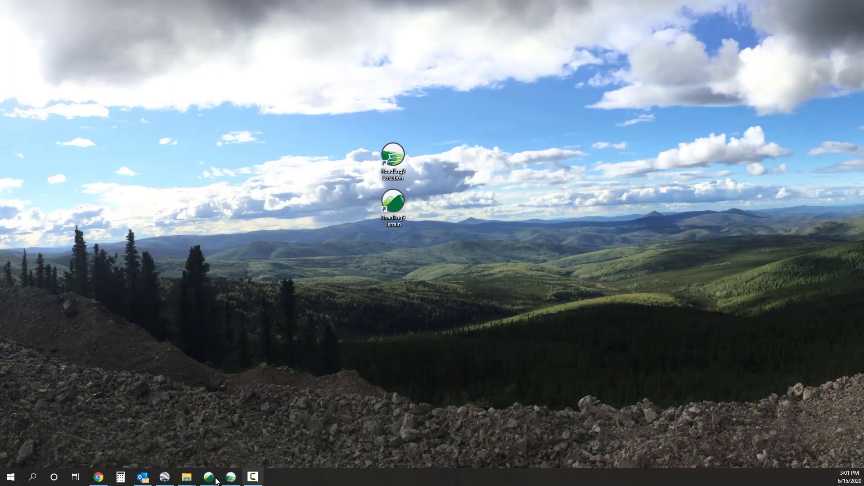
mouse_move(209, 481)
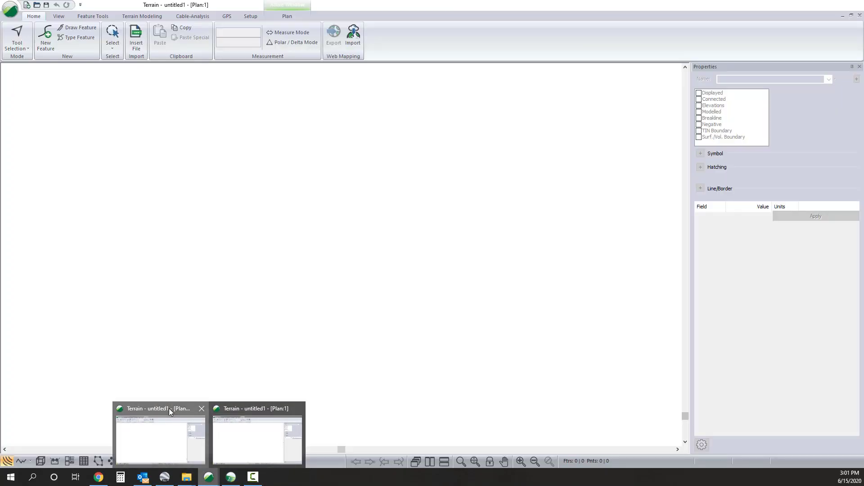
click(168, 409)
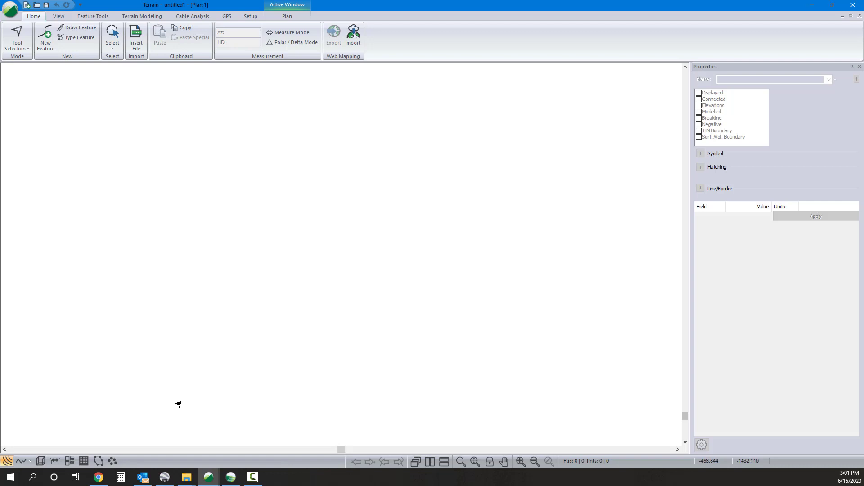
click(139, 36)
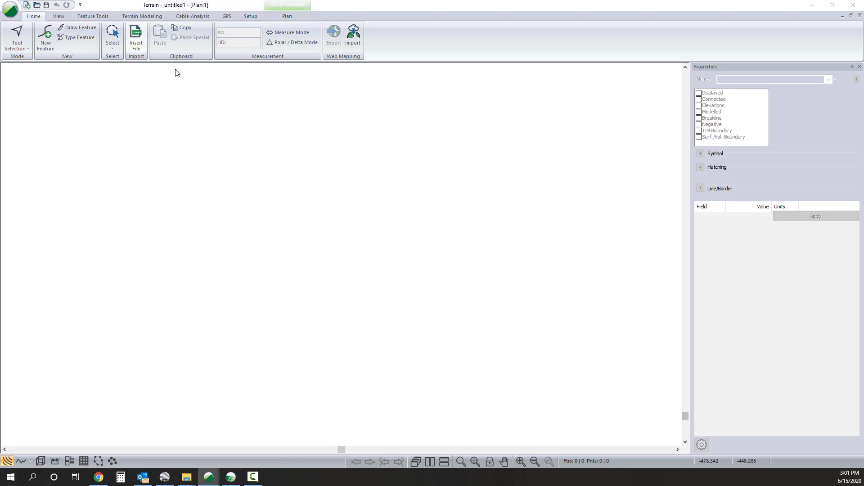
click(300, 211)
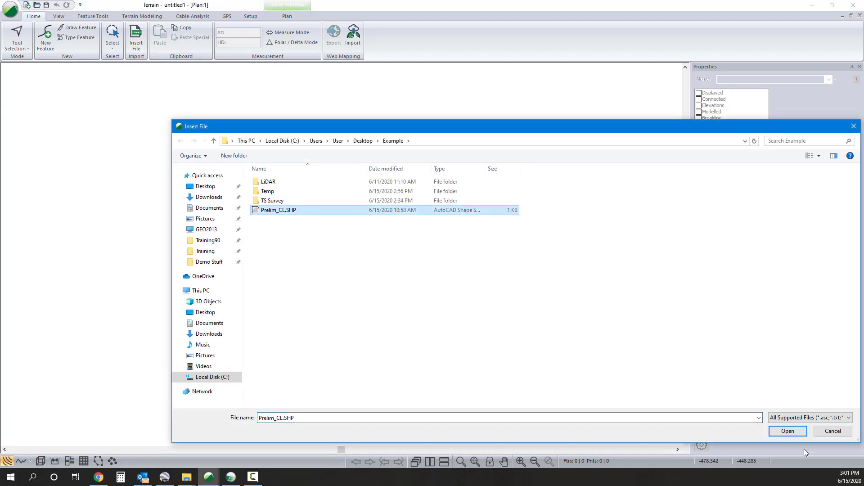
click(793, 432)
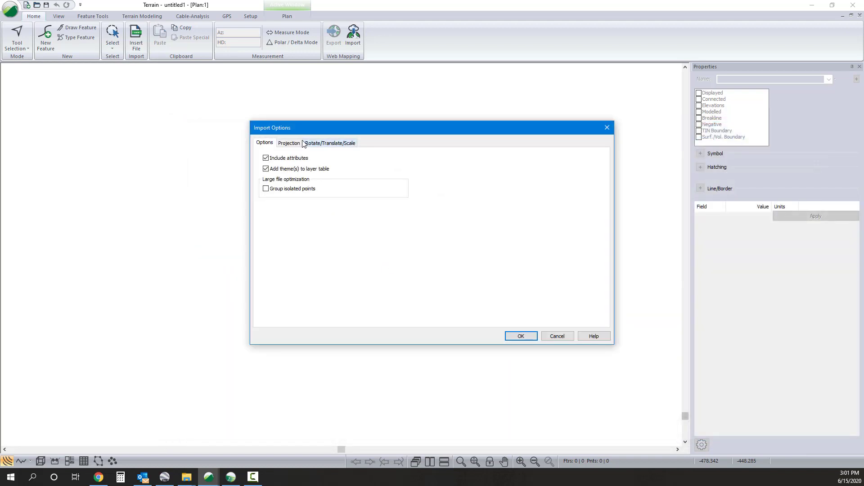
click(521, 336)
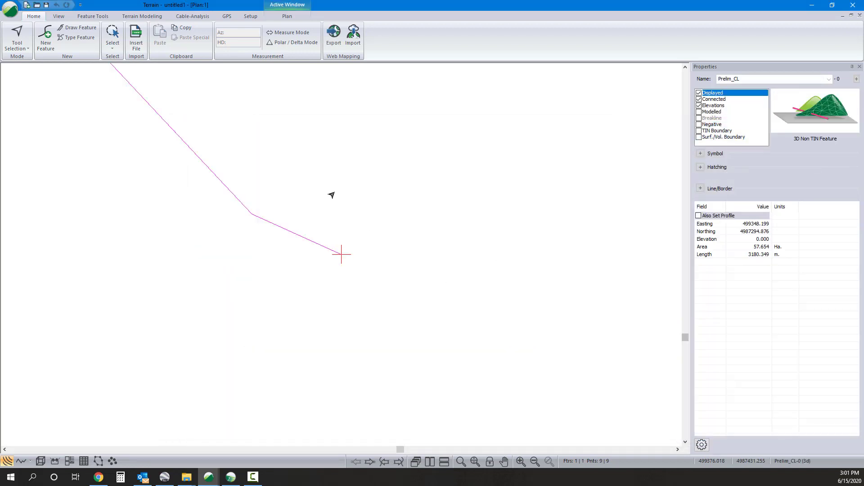
click(136, 38)
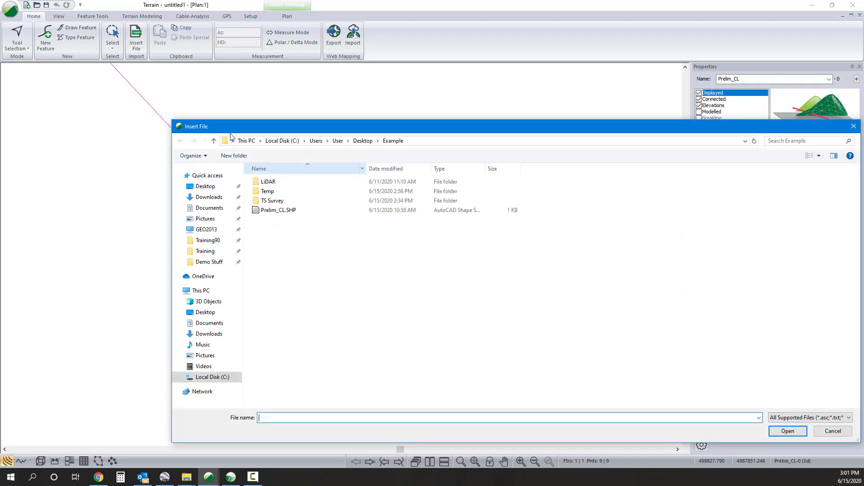
double_click(270, 182)
click(306, 182)
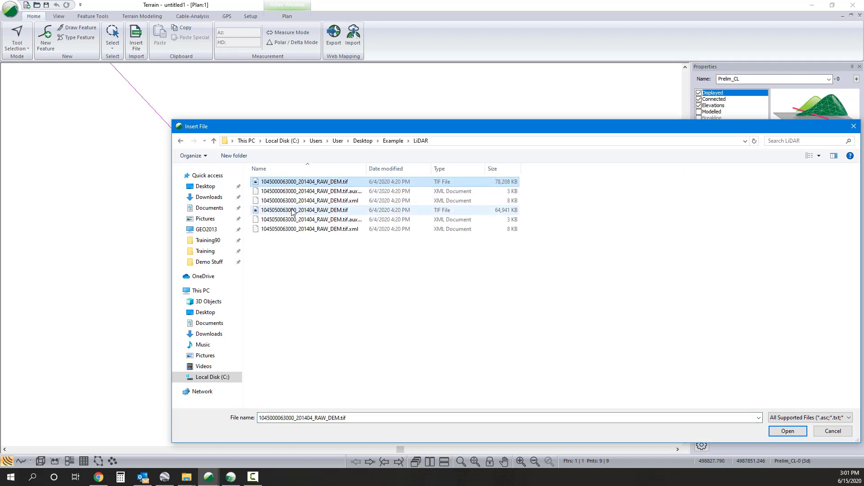
ctrl+click(306, 210)
click(788, 430)
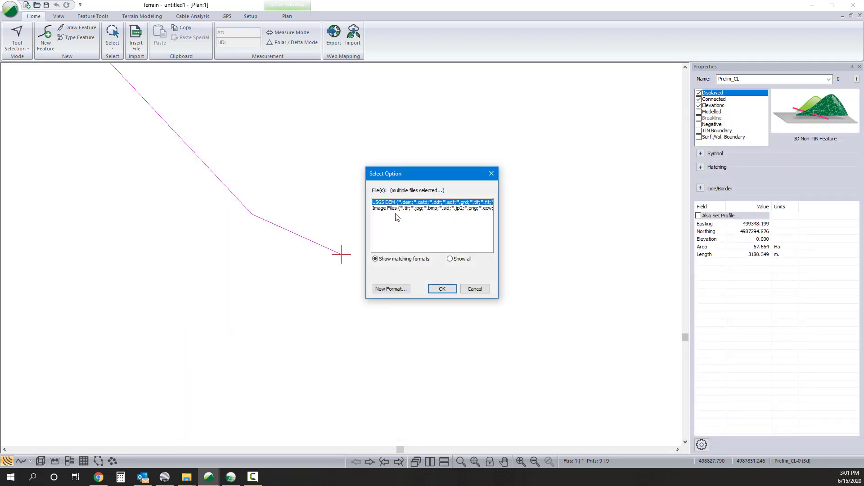
click(442, 289)
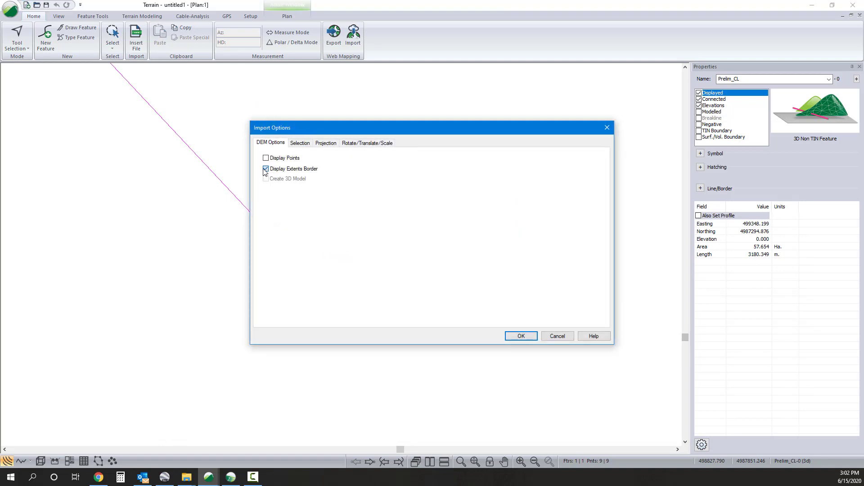
Add a corridor filtering region along the Prelim_CL-0 feature and run the DEM import.
click(298, 143)
click(358, 165)
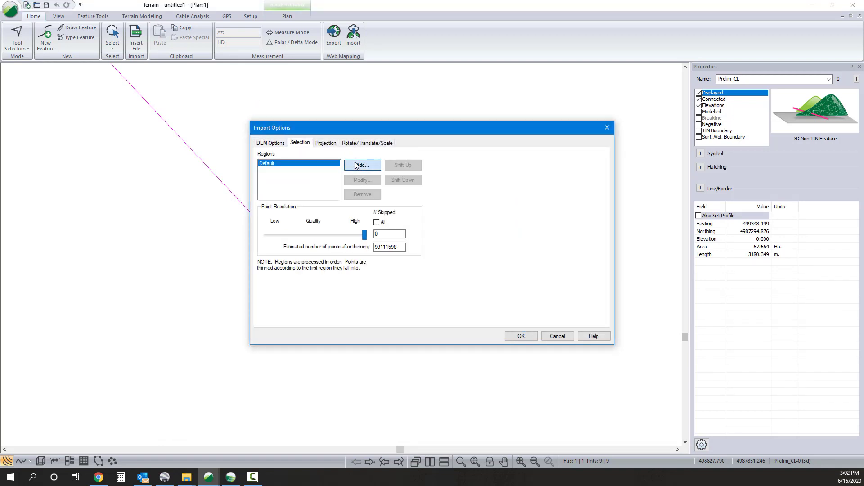
click(399, 189)
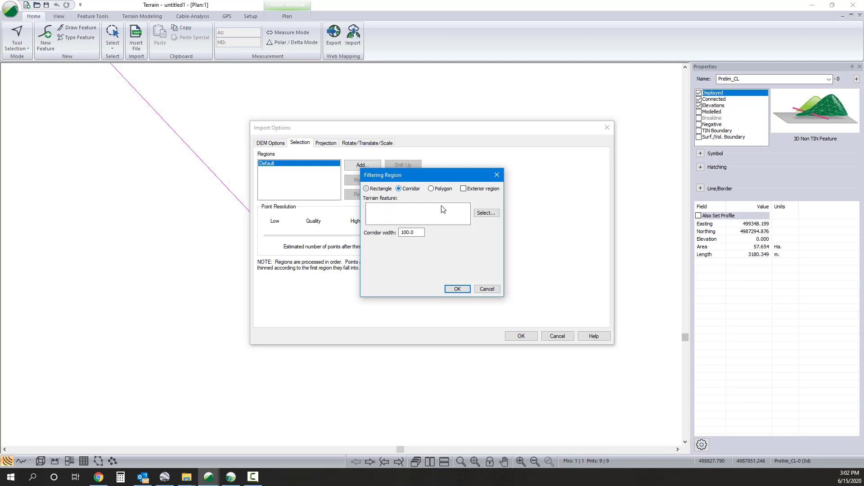
click(490, 214)
click(376, 163)
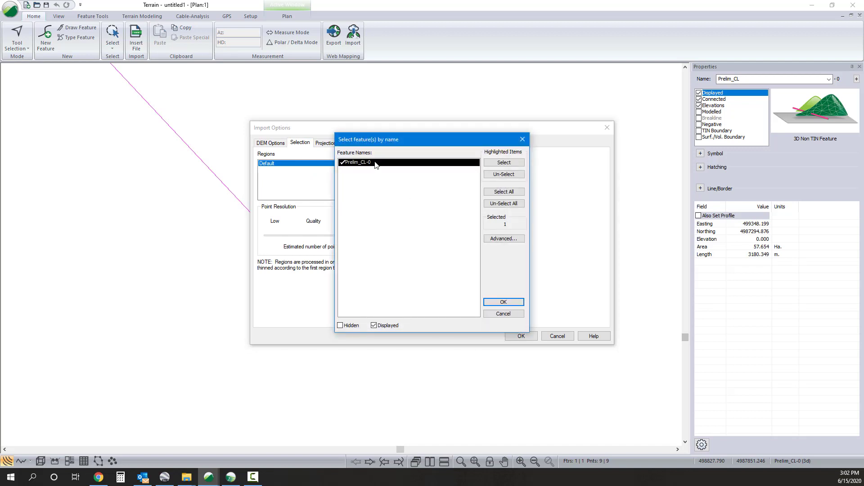
click(516, 303)
click(403, 232)
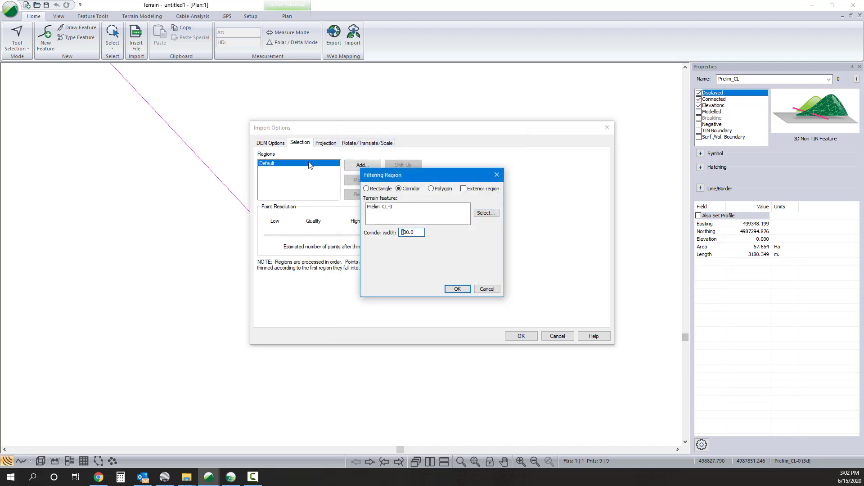
click(458, 289)
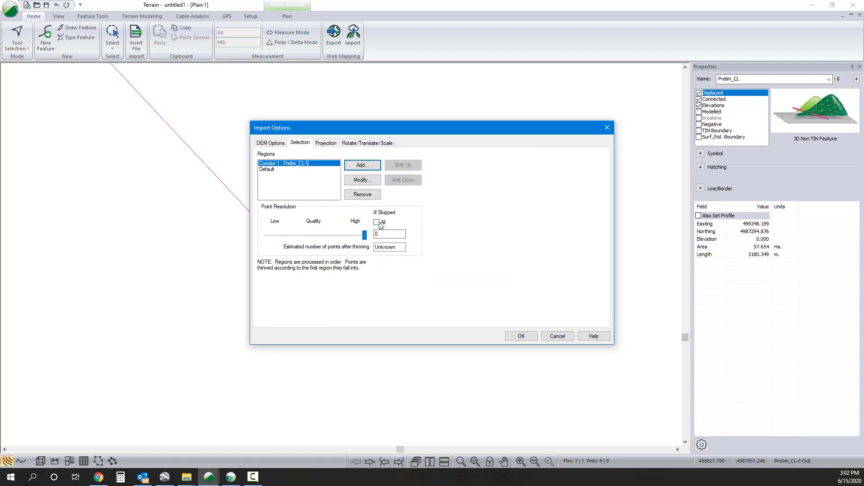
click(309, 171)
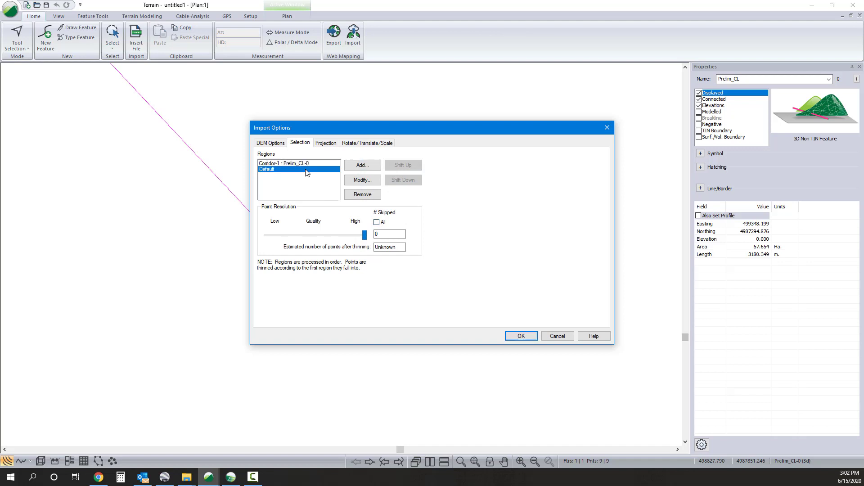
click(521, 336)
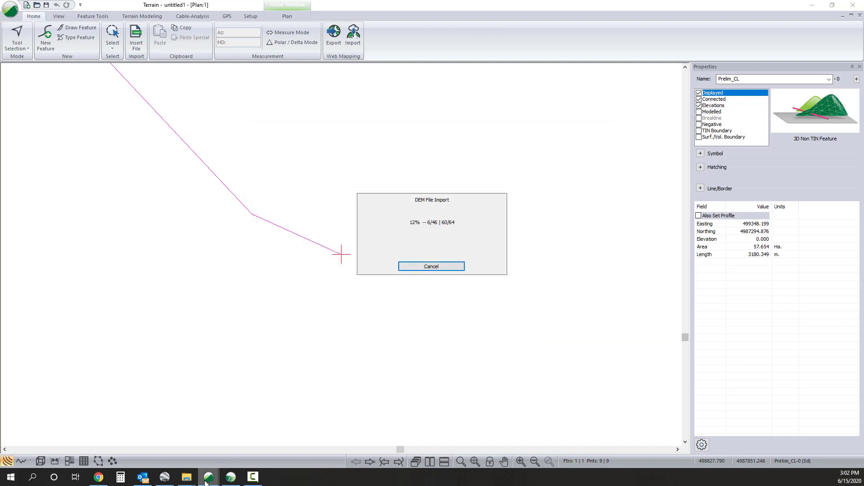
Switch to the second Terrain window and choose Topo_Survey.asc from the TS Survey folder for insertion in the NS_2 format.
mouse_move(208, 476)
click(252, 439)
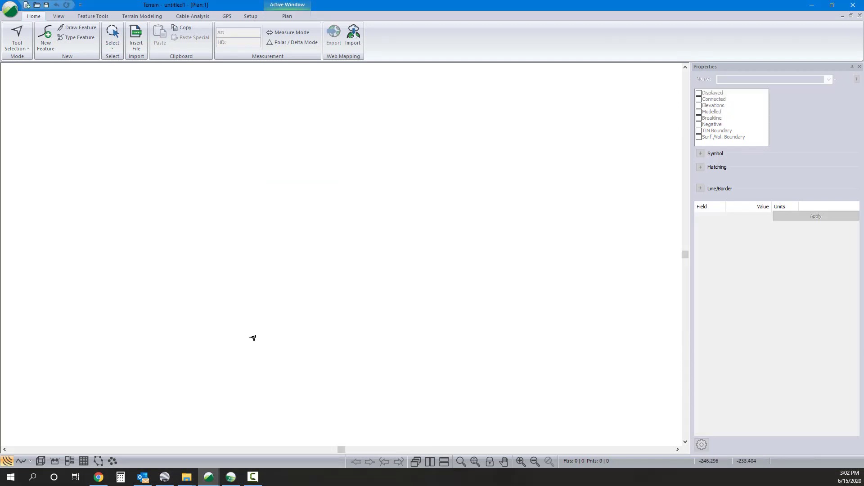
click(139, 49)
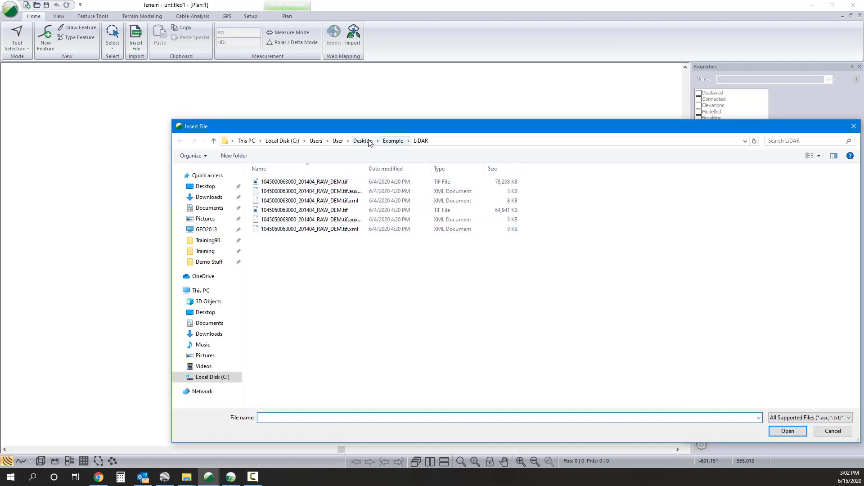
click(367, 143)
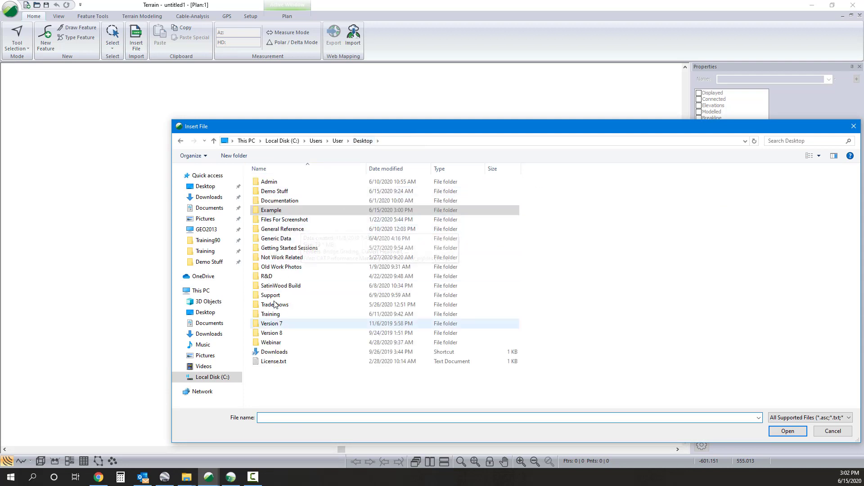
double_click(276, 210)
double_click(287, 201)
click(283, 182)
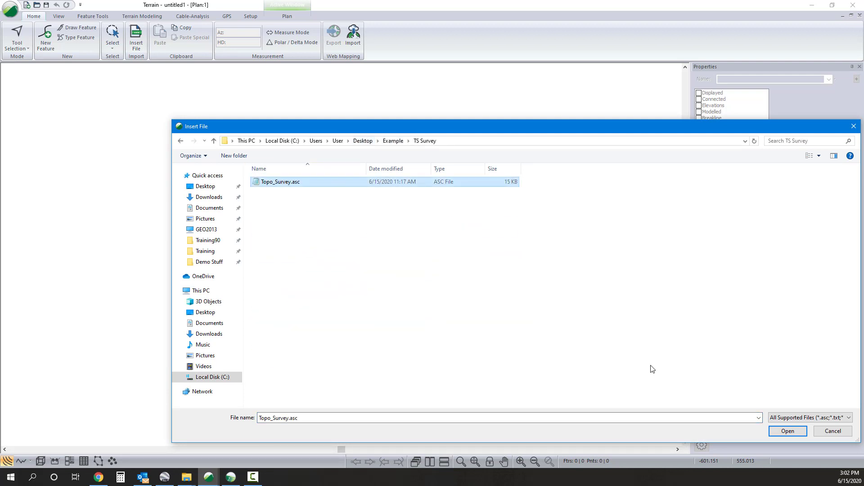
click(773, 434)
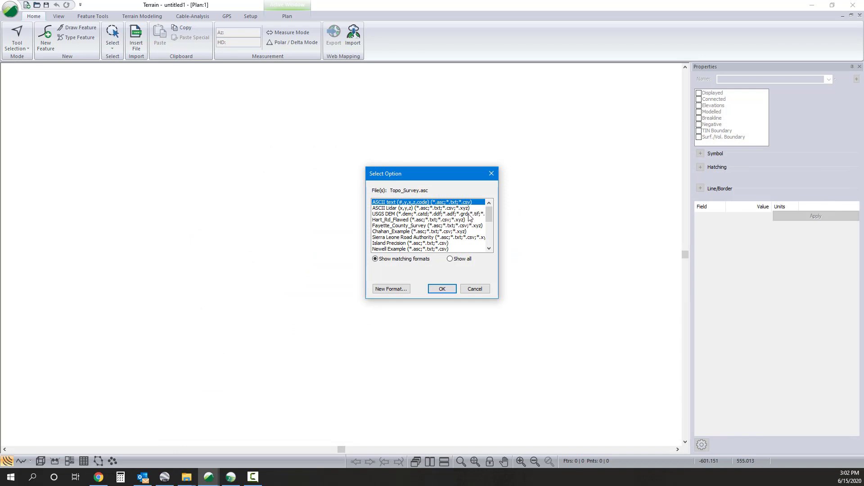
scroll(471, 225, down, 5)
click(409, 249)
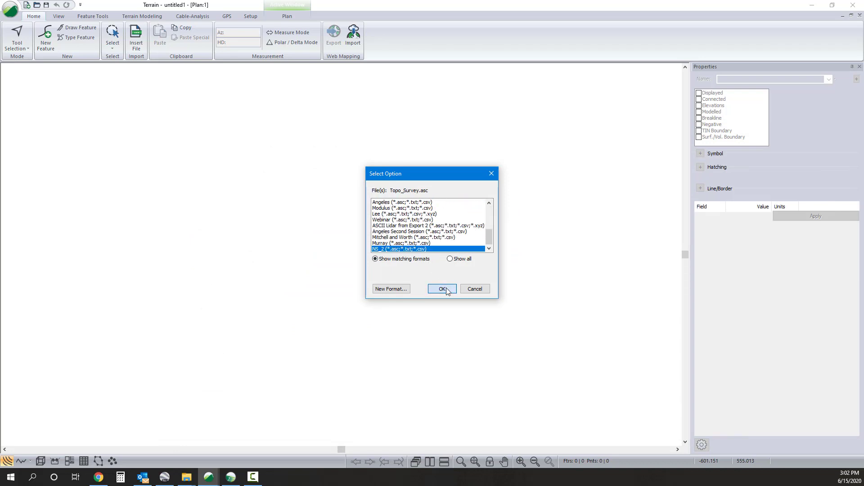
click(442, 288)
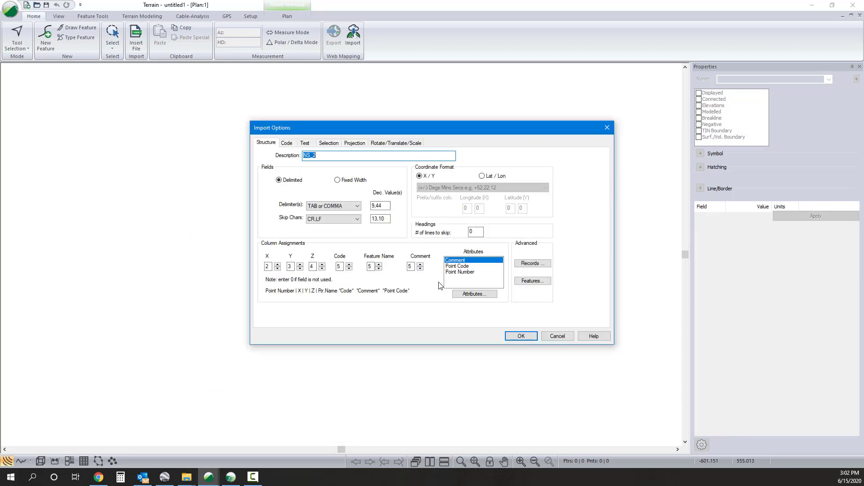
Set the current projection from EPSG code 2961 and import the topographic survey.
click(354, 144)
click(587, 169)
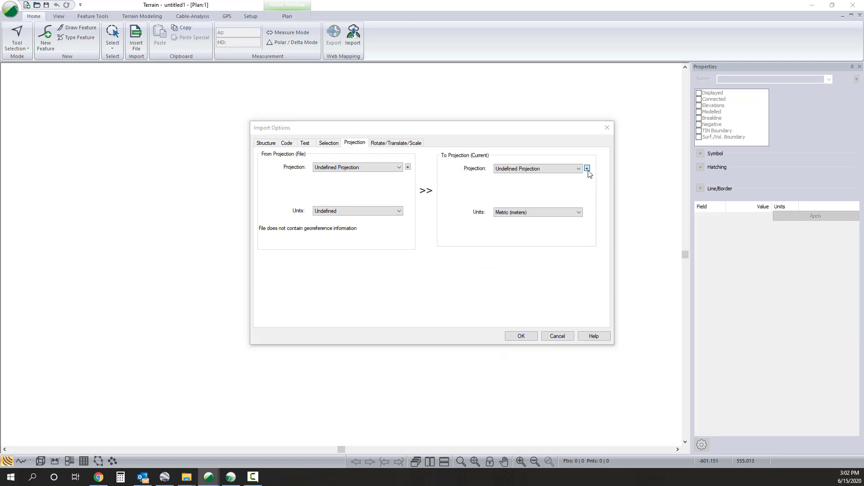
click(498, 248)
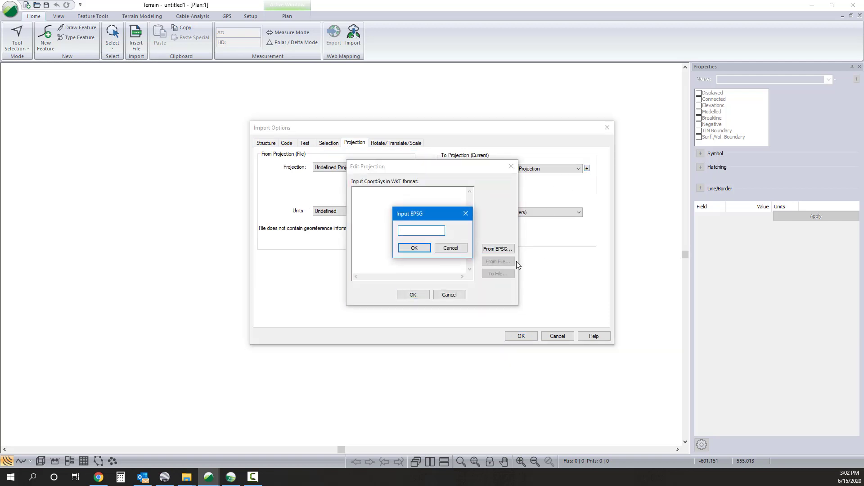
text(2961)
click(401, 248)
click(421, 294)
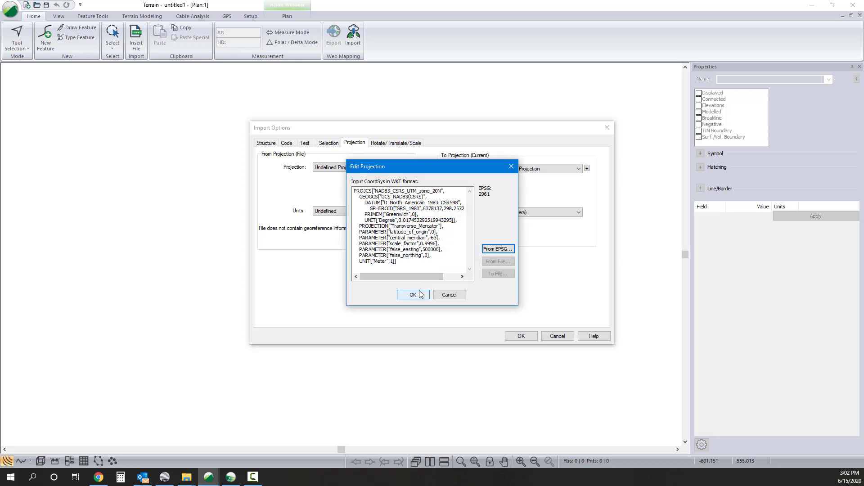
click(521, 336)
click(462, 264)
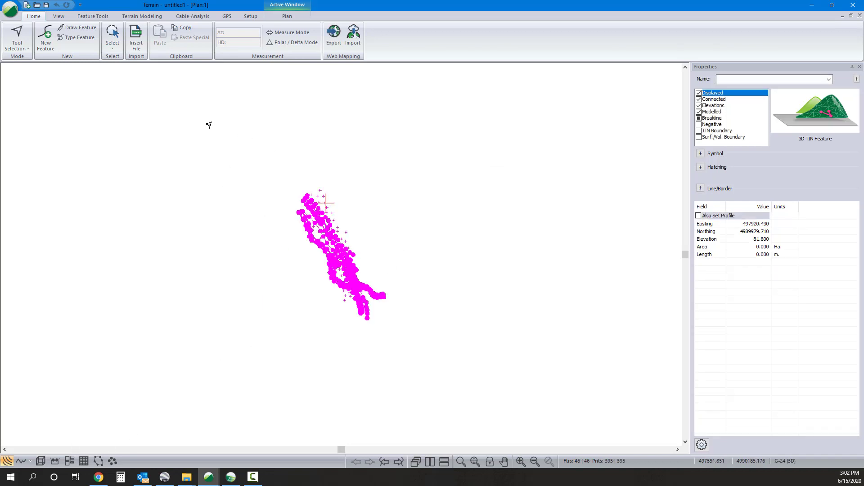
Generate the survey's TIN model without major or minor contours and show the surface in the 3D view.
click(141, 16)
click(19, 45)
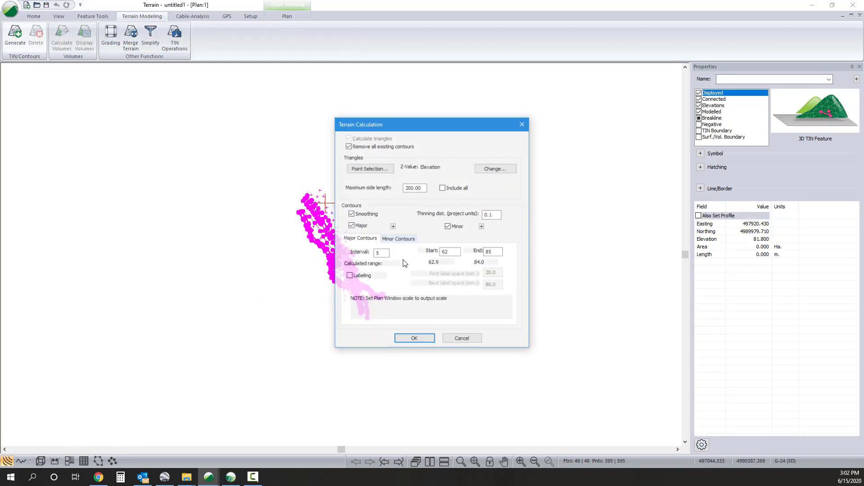
click(351, 226)
click(448, 226)
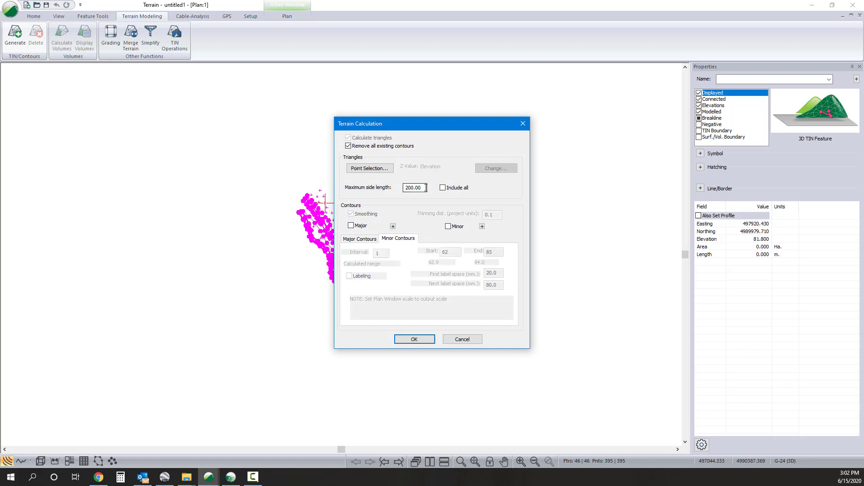
click(415, 340)
click(40, 461)
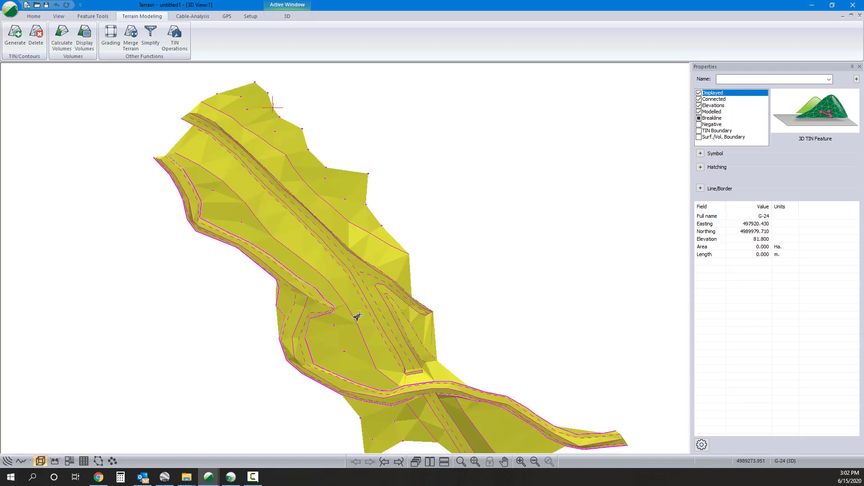
middle_drag(359, 315, 336, 245)
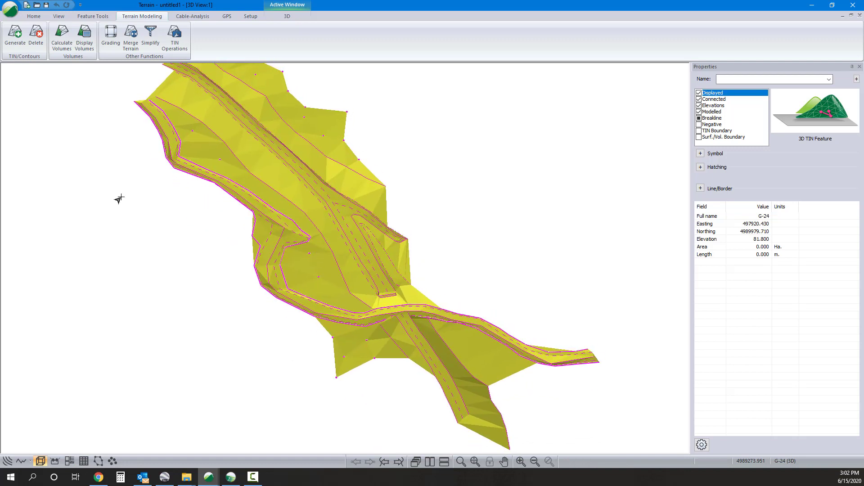
Save the survey terrain model under the name TS in the Example folder.
click(10, 8)
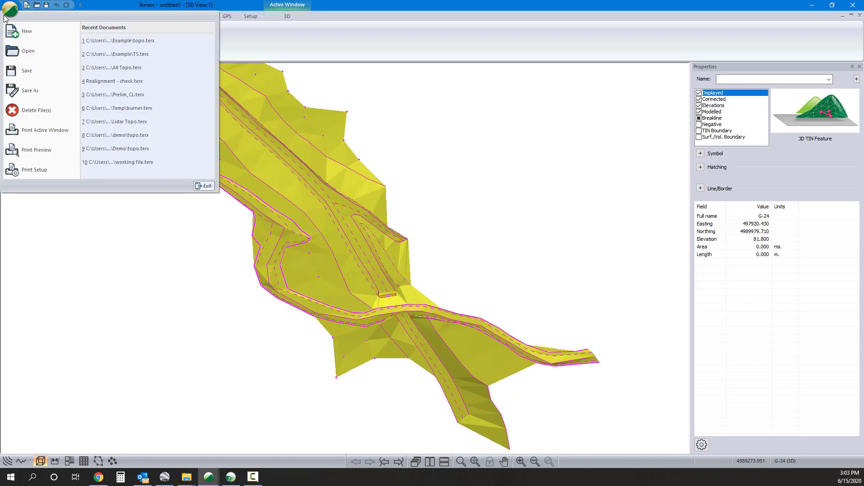
click(38, 90)
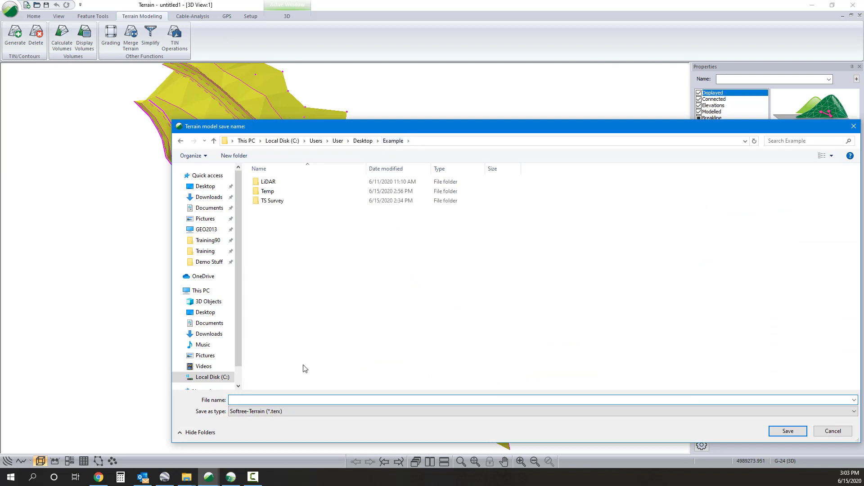
text(TS)
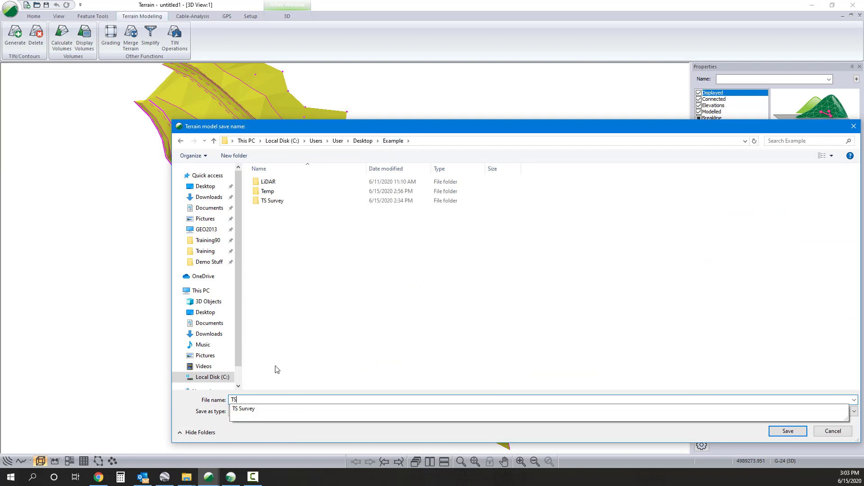
click(771, 431)
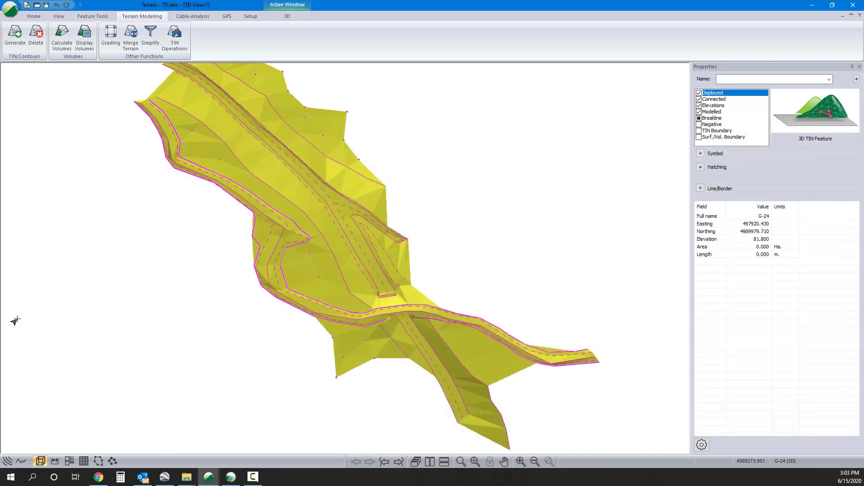
Show the survey in the plan view, start a web map import and choose Bing as the map source.
click(6, 462)
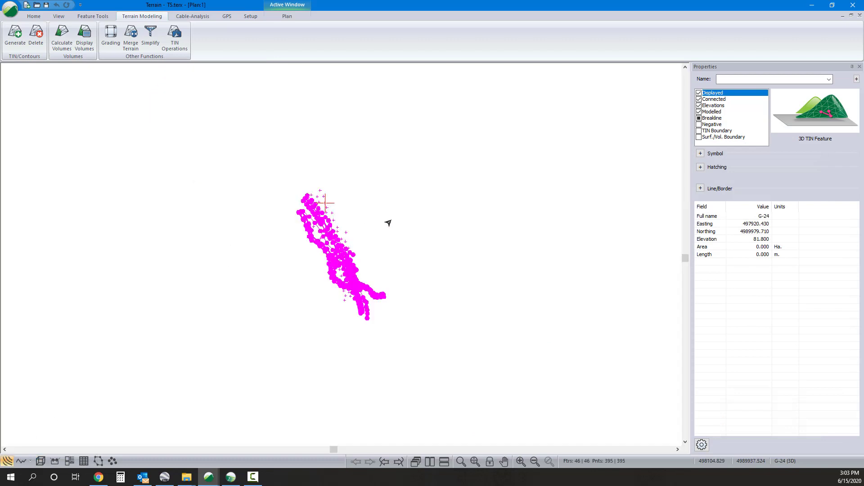
scroll(126, 38, up, 3)
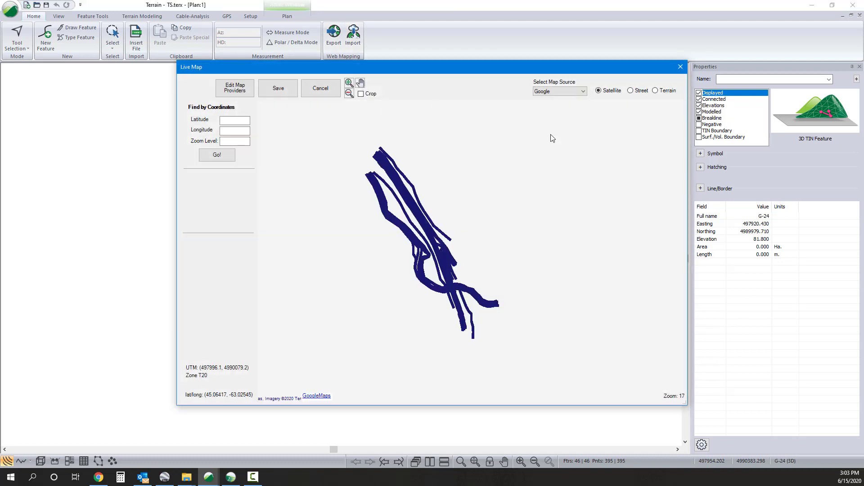
scroll(433, 240, down, 2)
drag(482, 278, 405, 196)
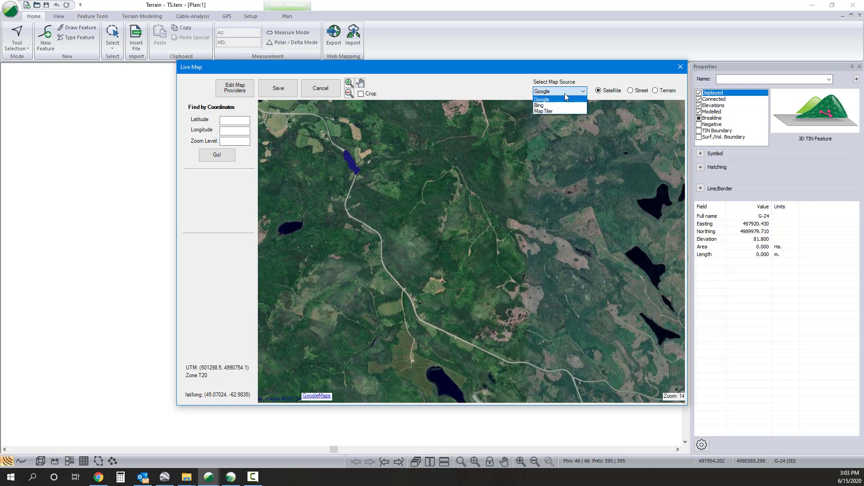
click(565, 106)
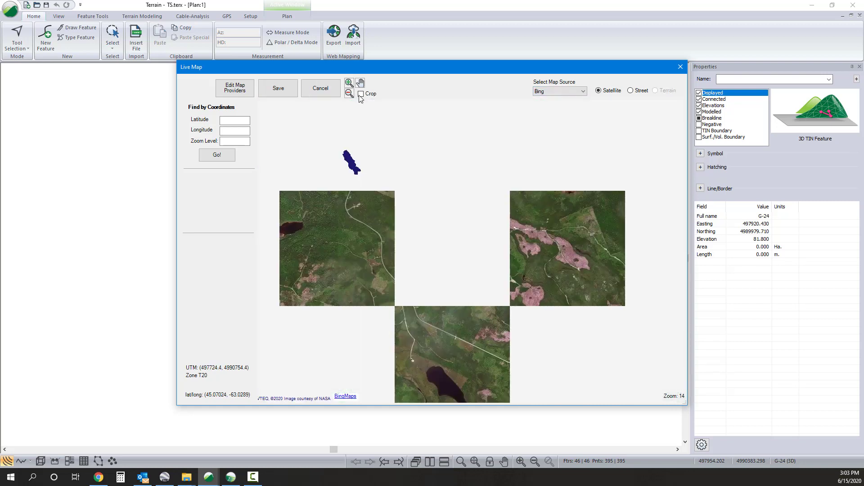
Crop the satellite map to a rectangle around the survey and the road south of it, and start saving it at zoom level 17.
click(361, 94)
drag(331, 144, 449, 340)
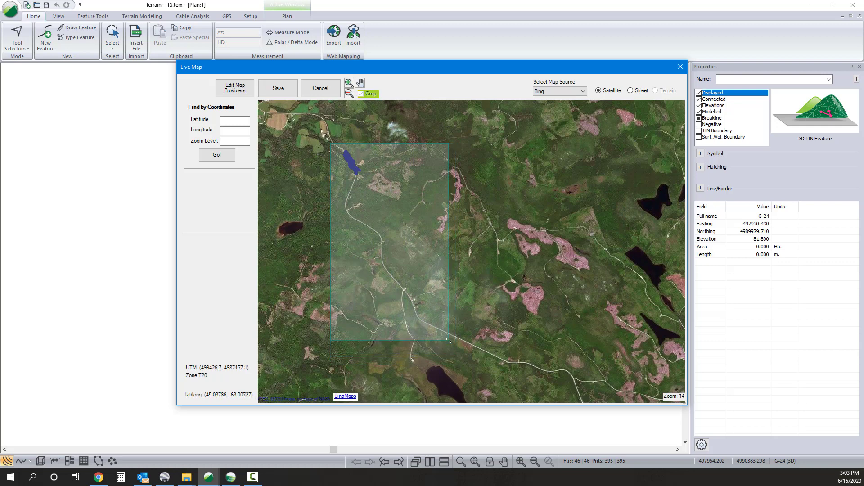
click(278, 88)
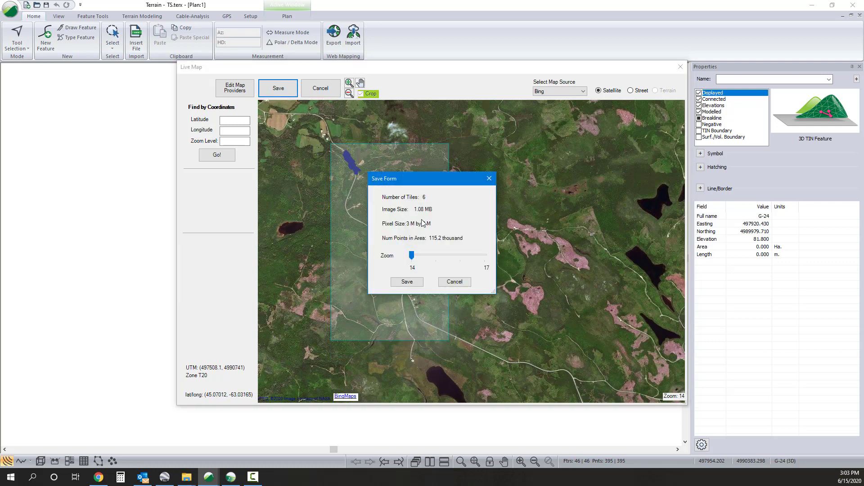
click(431, 256)
click(407, 281)
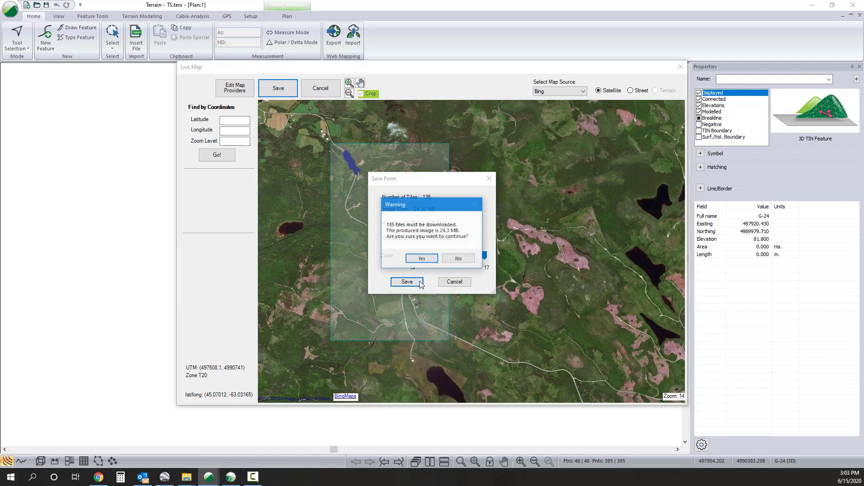
click(420, 259)
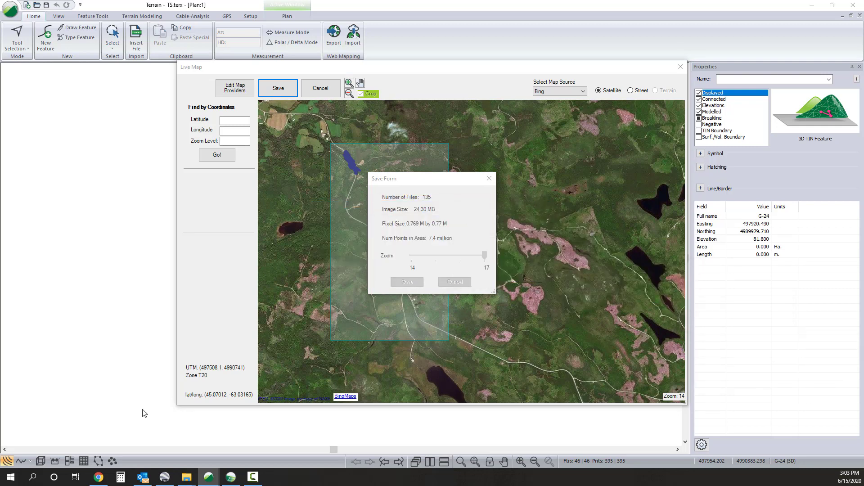
Switch to the untitled LiDAR terrain window, clear the selection and generate its TIN without major or minor contours.
mouse_move(212, 480)
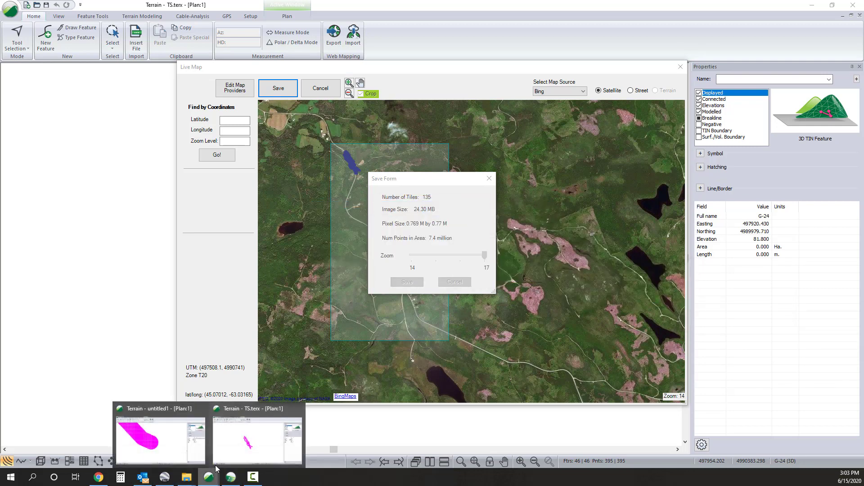
click(155, 408)
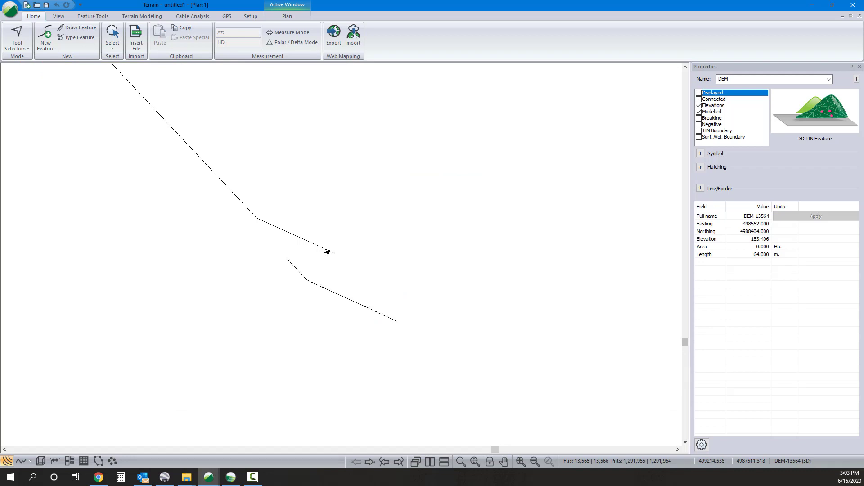
click(89, 231)
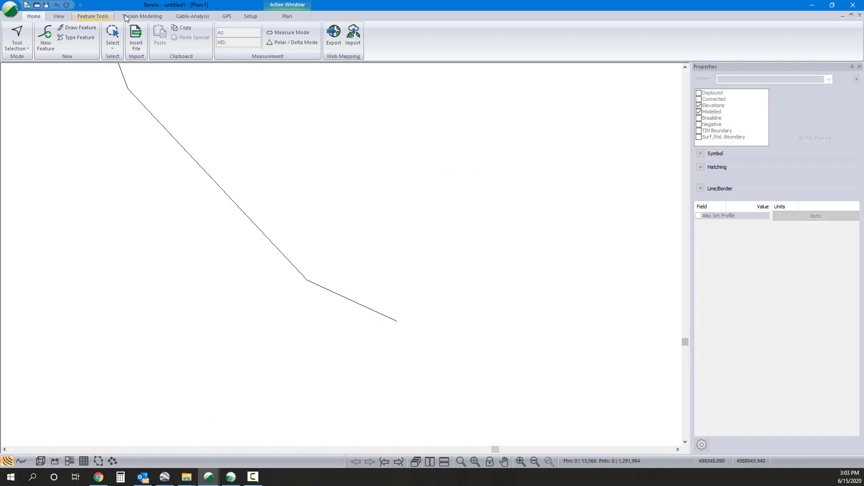
click(142, 16)
click(13, 38)
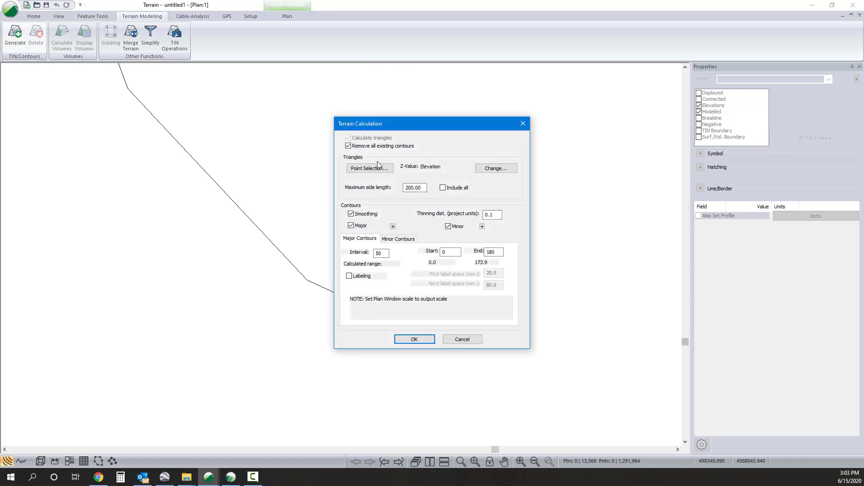
click(351, 226)
click(448, 227)
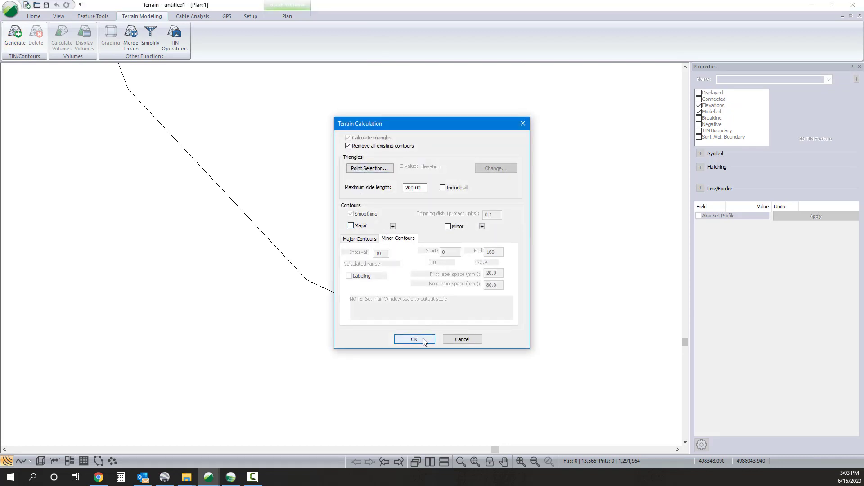
click(414, 339)
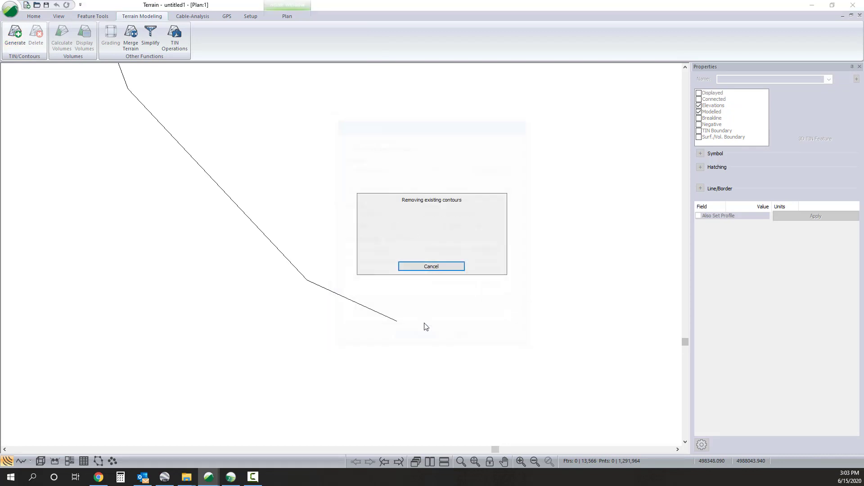
click(432, 267)
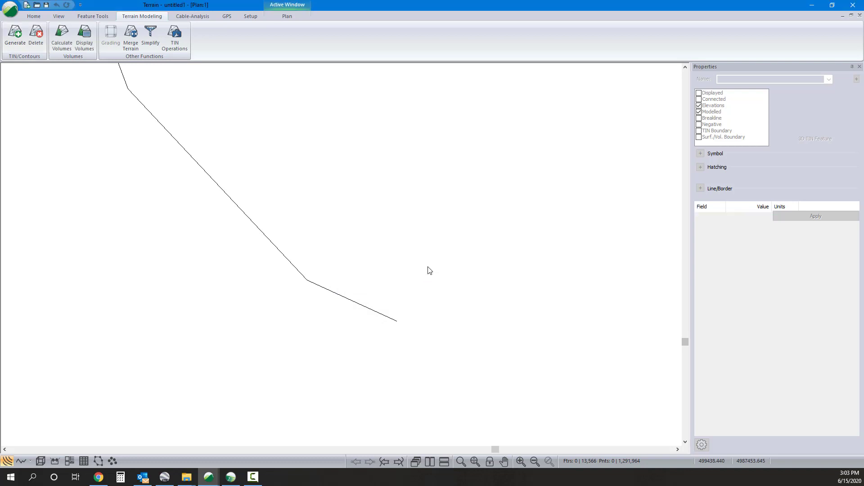
Start a terrain merge with TS.terx from the Example folder as the source and open its merge options.
click(130, 37)
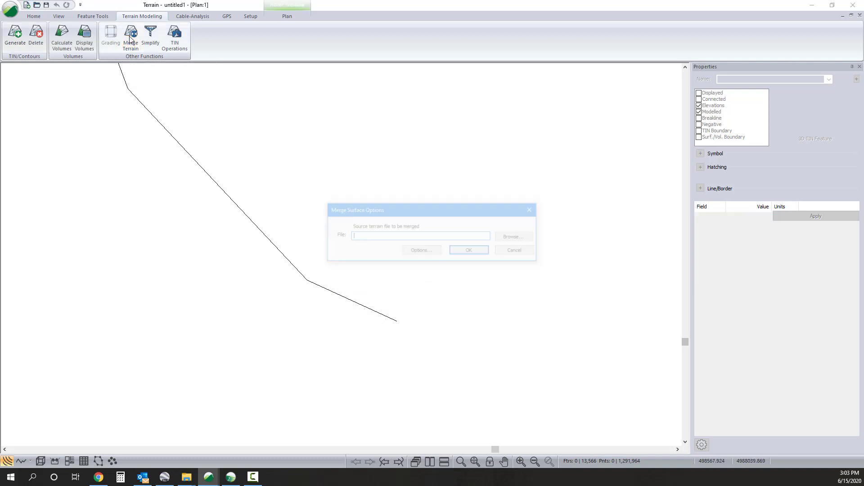
click(517, 237)
click(270, 211)
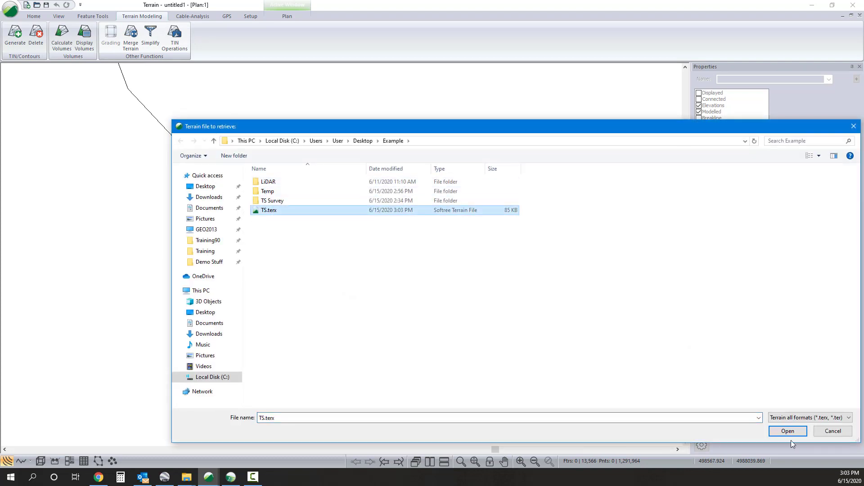
click(794, 434)
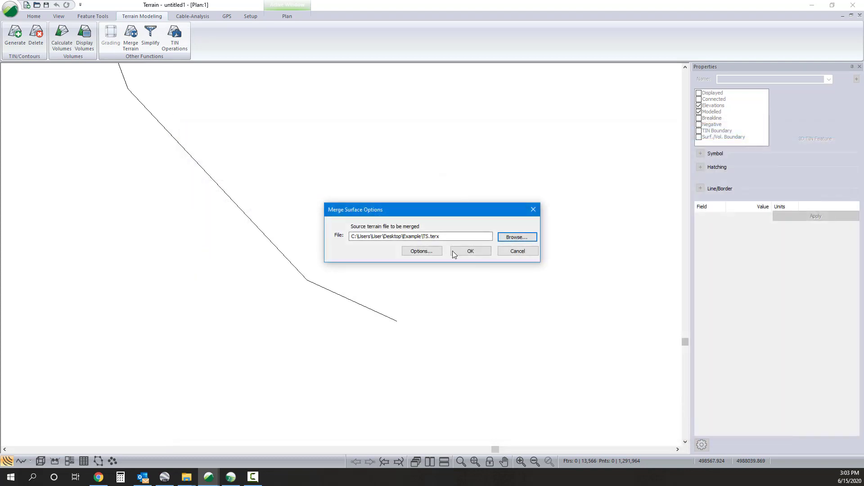
click(424, 249)
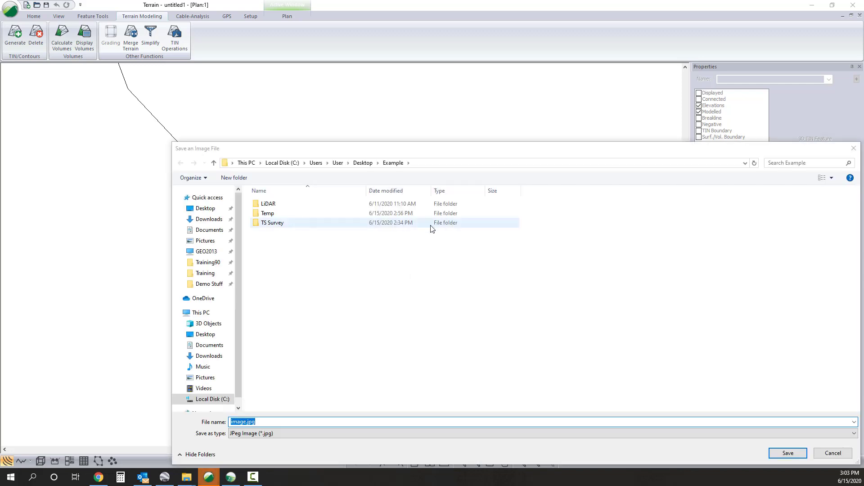
Save the satellite image as image.jpg and import it at full image quality as a background, applying the coordinate transformation.
drag(426, 147, 425, 145)
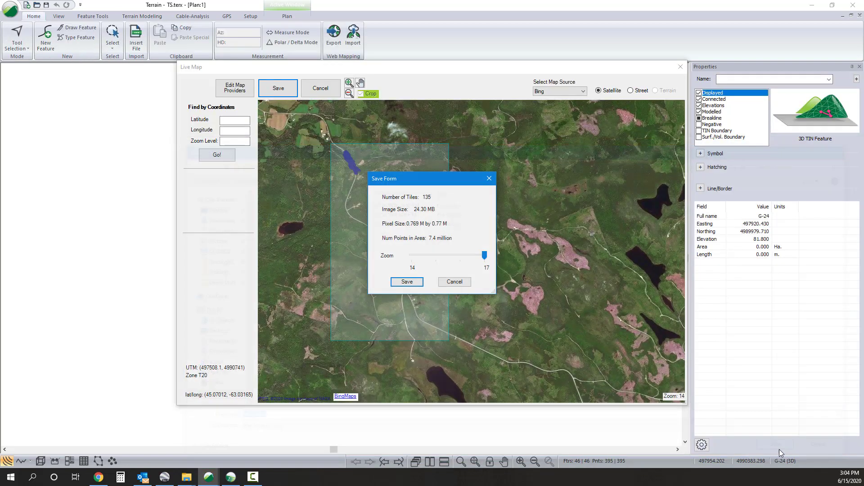
click(406, 281)
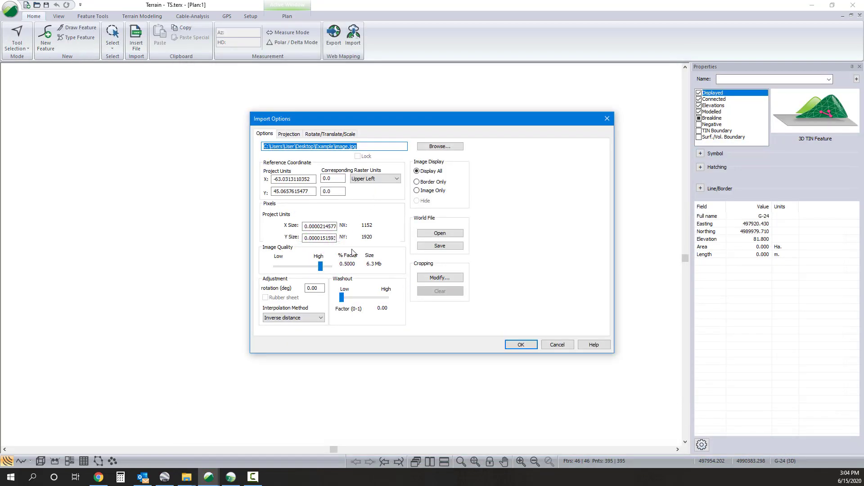
drag(321, 267, 476, 315)
click(521, 345)
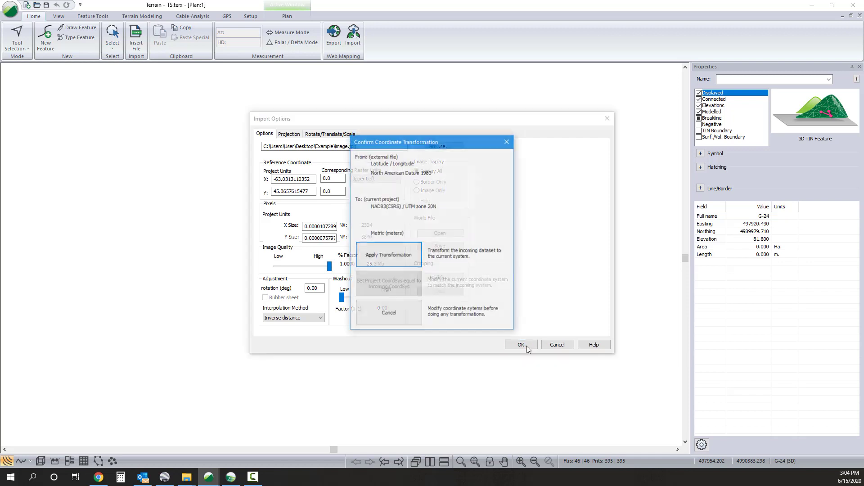
click(398, 255)
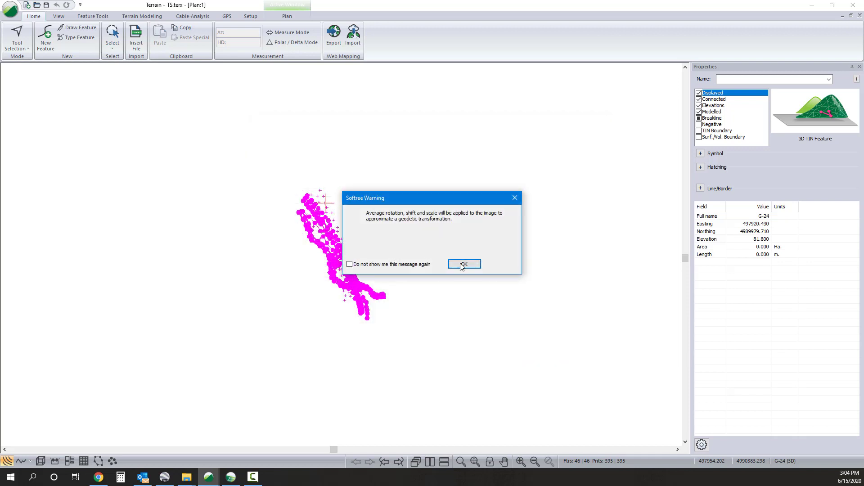
click(464, 264)
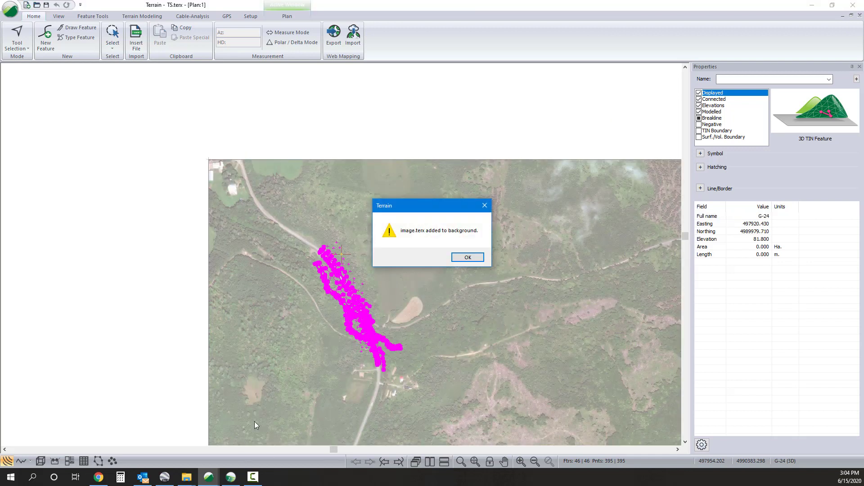
click(468, 257)
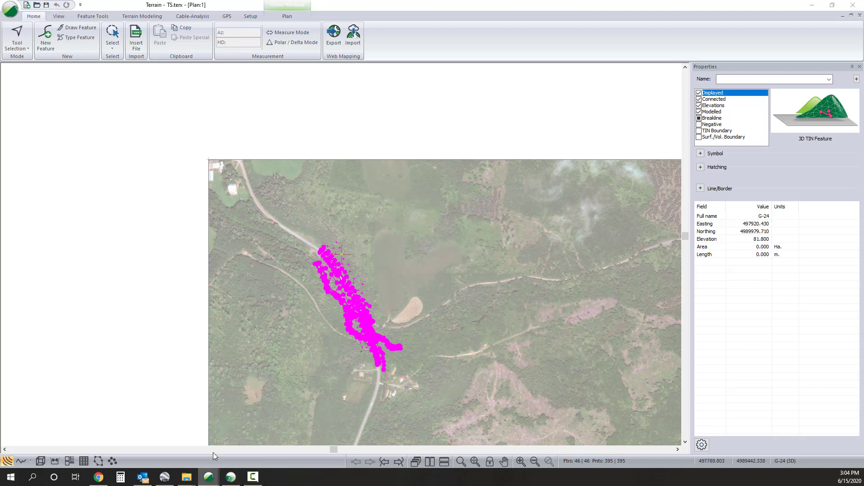
Return to the LiDAR terrain and merge TS.terx into it without inside or outside stitching breaklines.
mouse_move(208, 477)
click(175, 405)
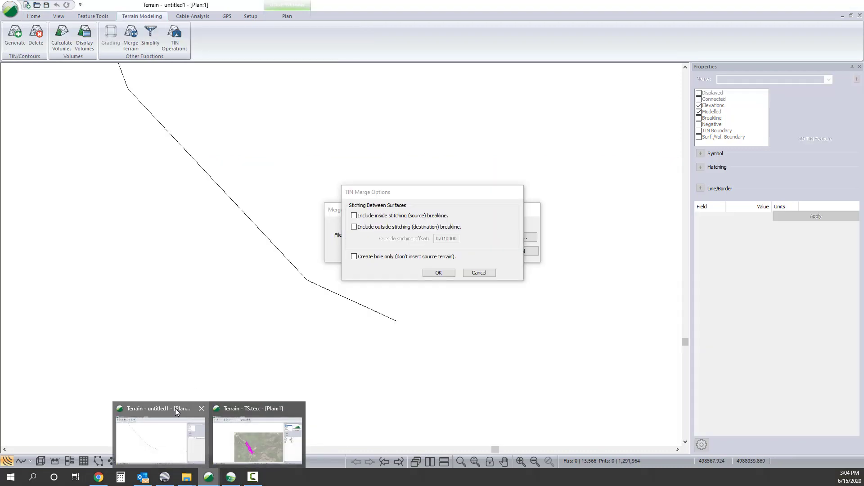
click(439, 273)
click(468, 251)
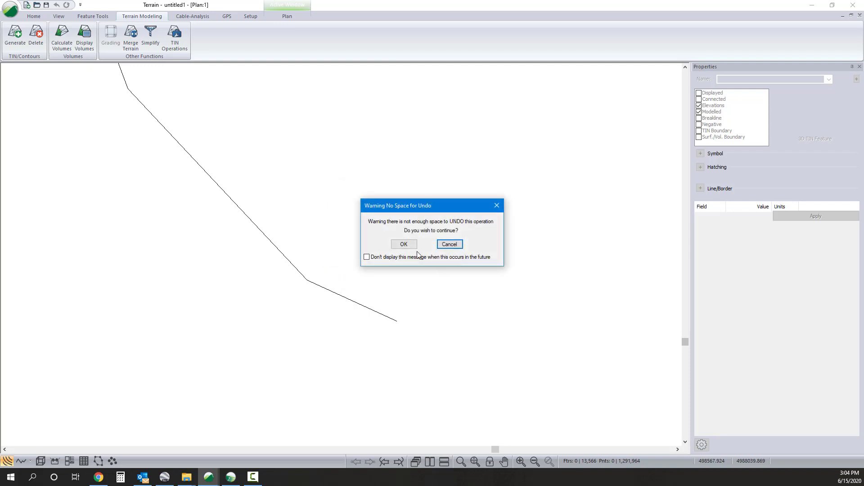
click(404, 244)
Generate the merged terrain's TIN with smoothed major and minor contours, setting the major contour interval to 20.
middle_drag(426, 251, 435, 352)
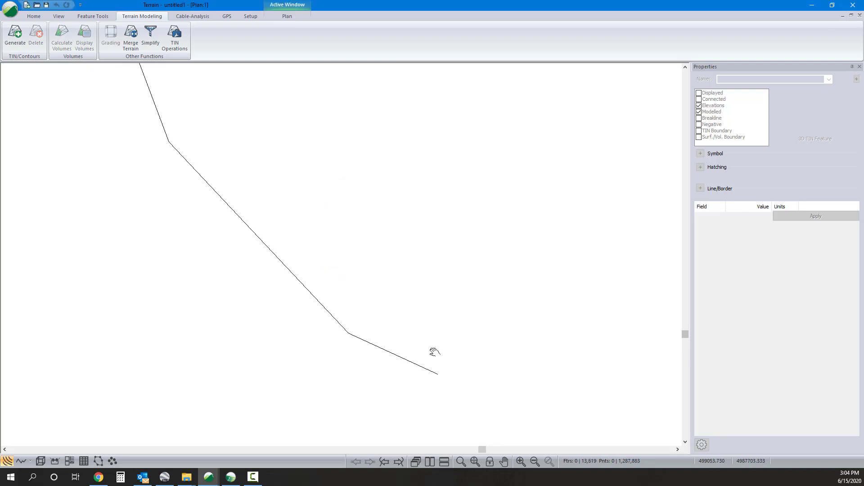
scroll(435, 352, down, 2)
click(14, 34)
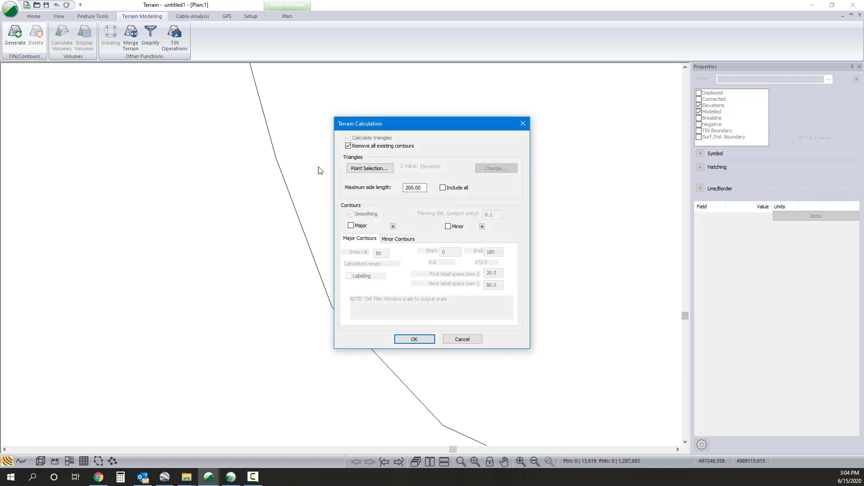
click(352, 226)
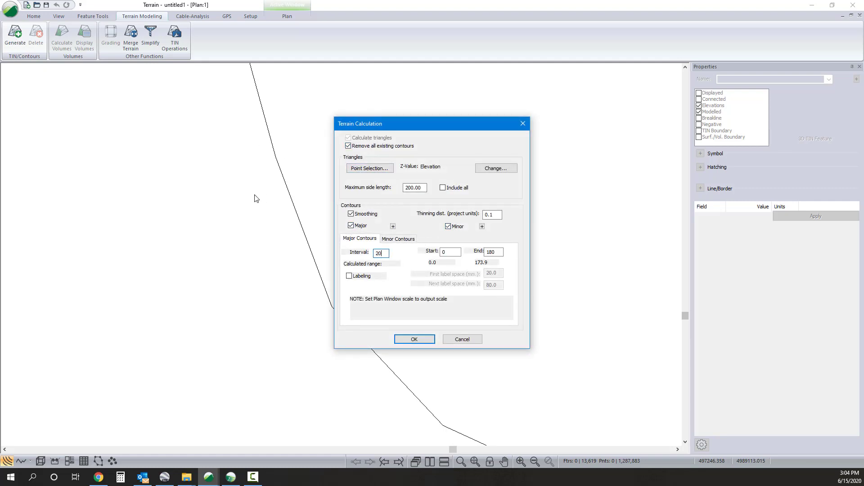
click(404, 243)
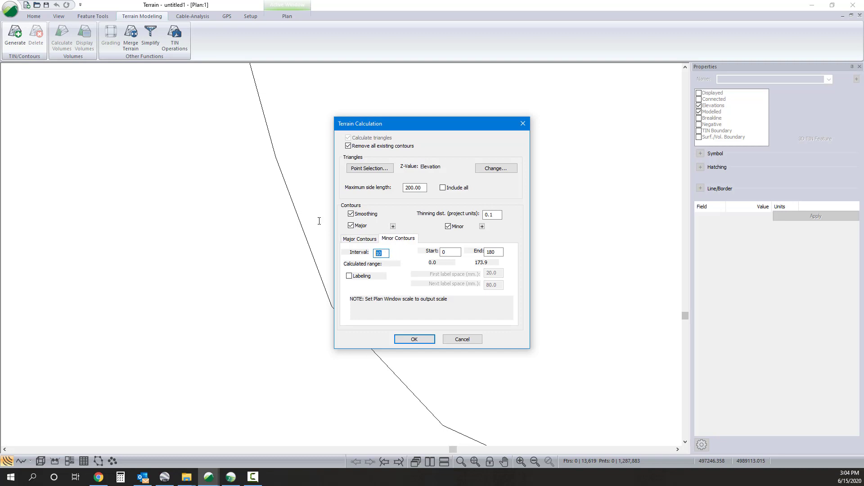
click(414, 339)
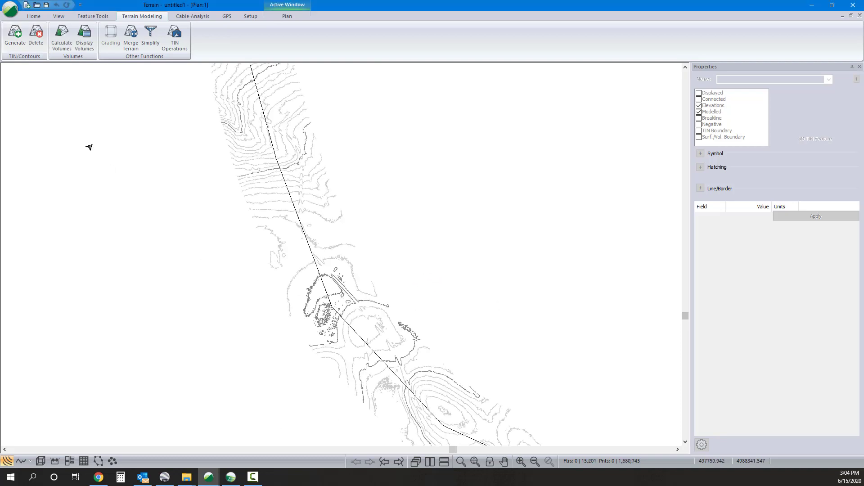
Save the merged terrain as topo in the Example folder.
click(10, 8)
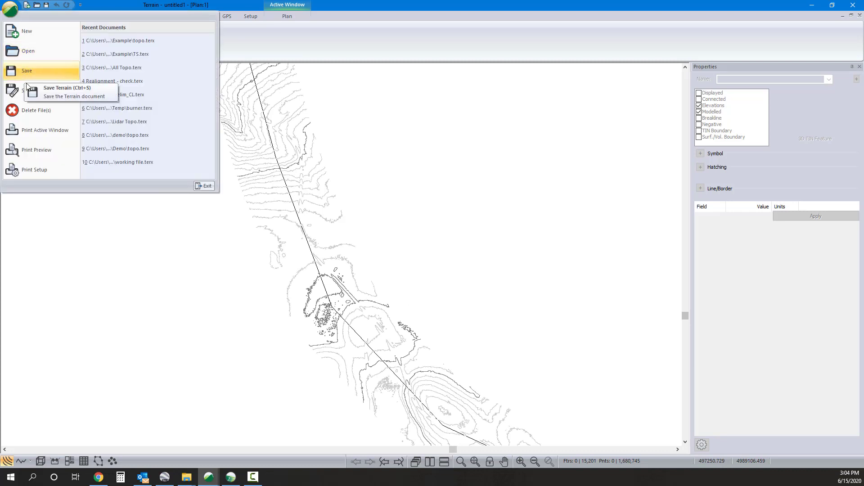
click(25, 72)
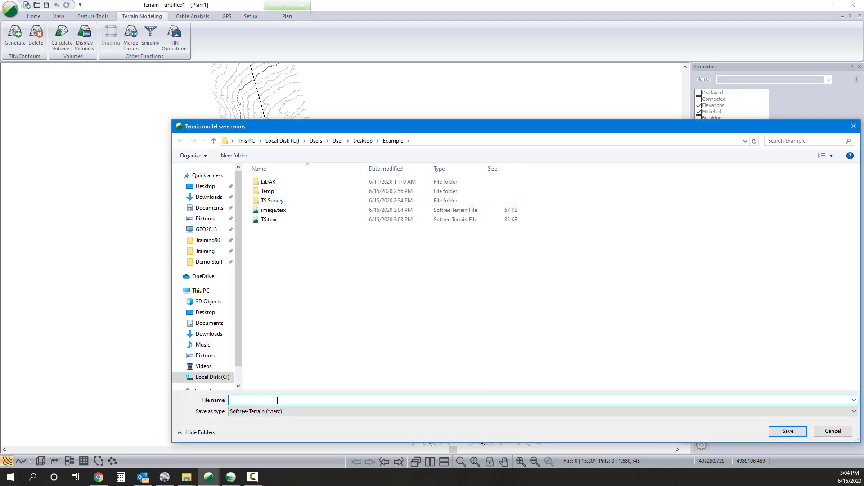
text(topo)
click(804, 431)
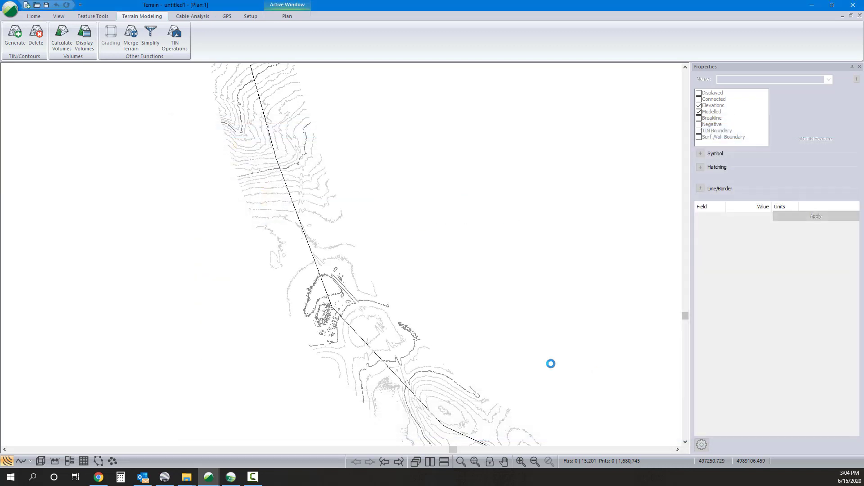
Switch to Softree Location and create a new design using topo.terx as the original ground surface and the default standard template.
click(232, 481)
click(11, 18)
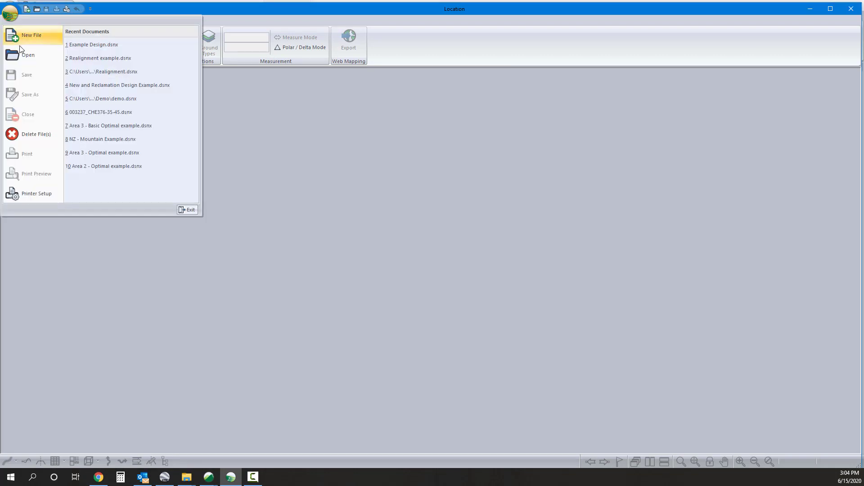
click(23, 39)
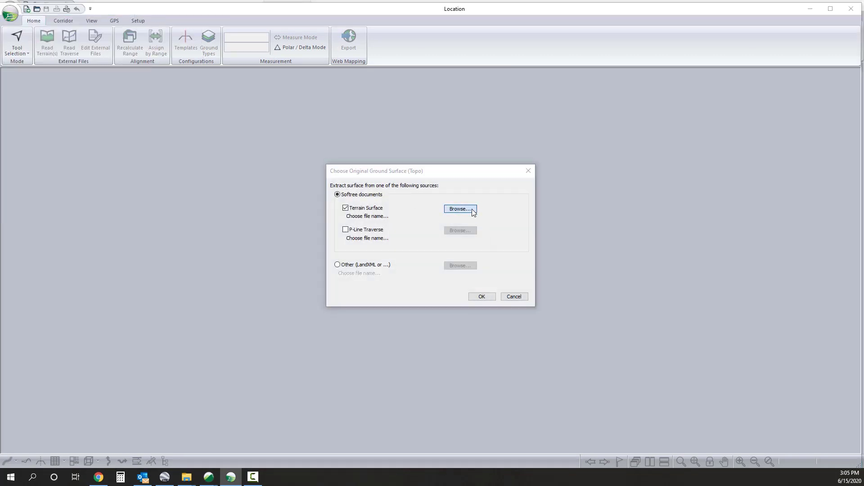
click(460, 208)
click(389, 223)
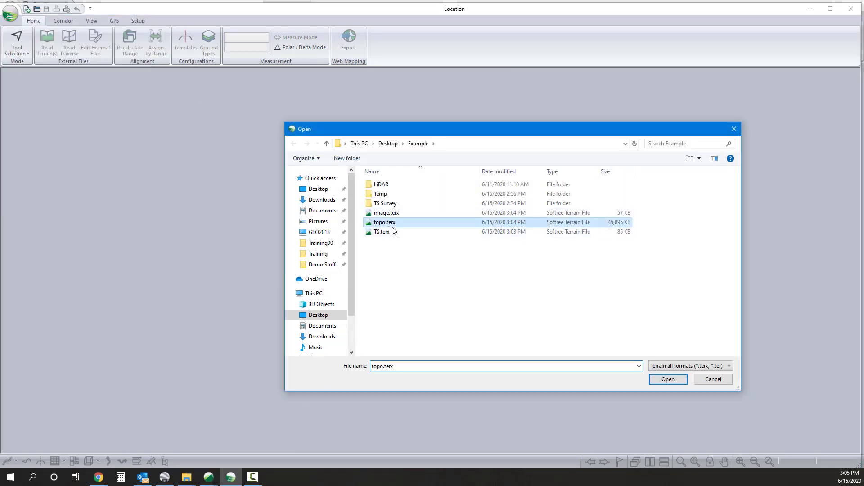
click(662, 378)
click(494, 296)
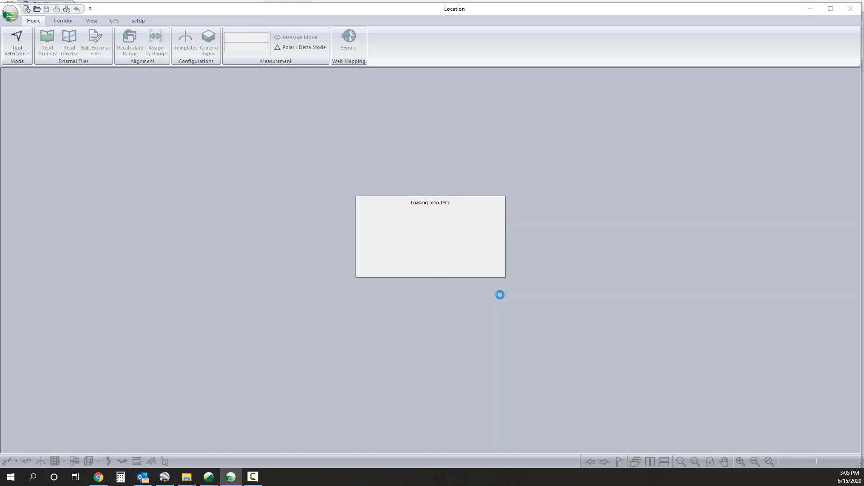
click(477, 322)
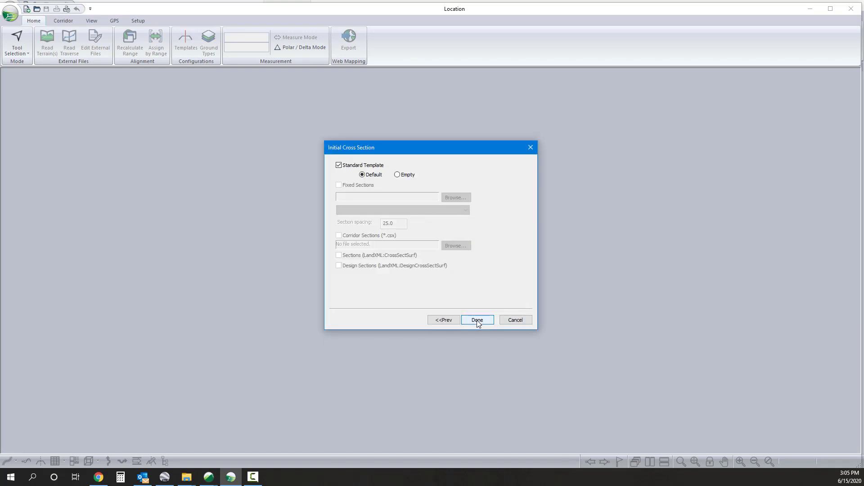
click(477, 322)
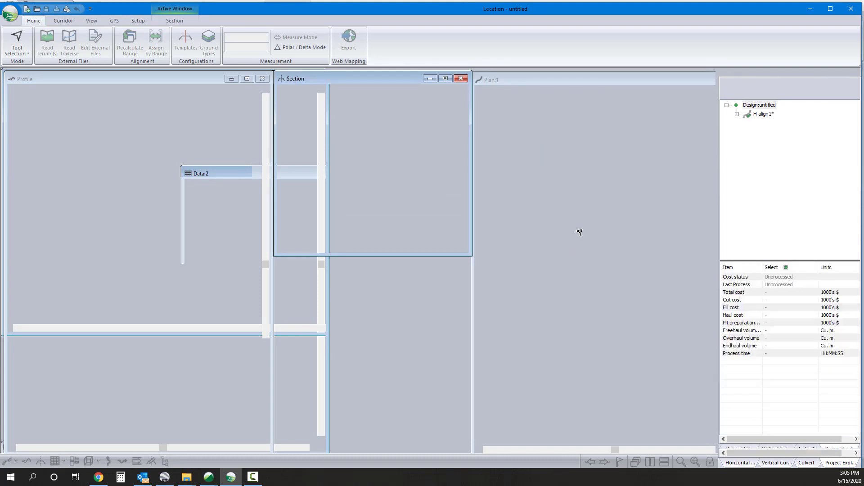
Add image.terx from the Example folder to the plan window's background display files.
right_click(583, 229)
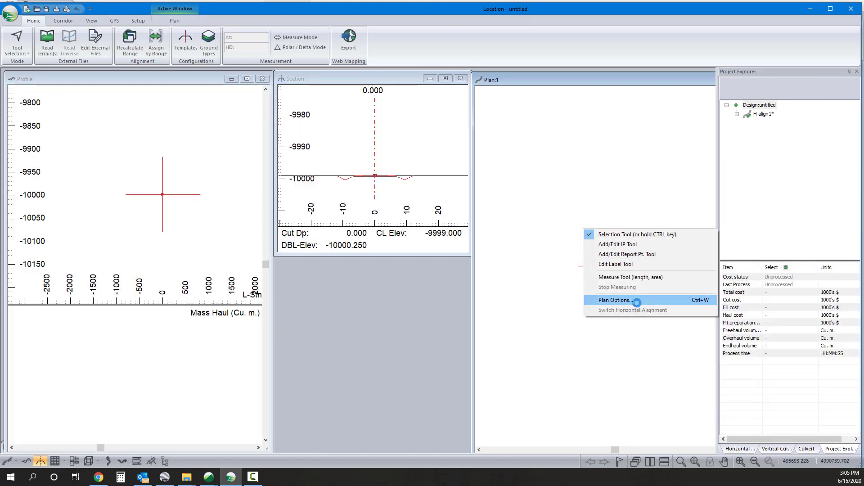
click(638, 300)
click(500, 264)
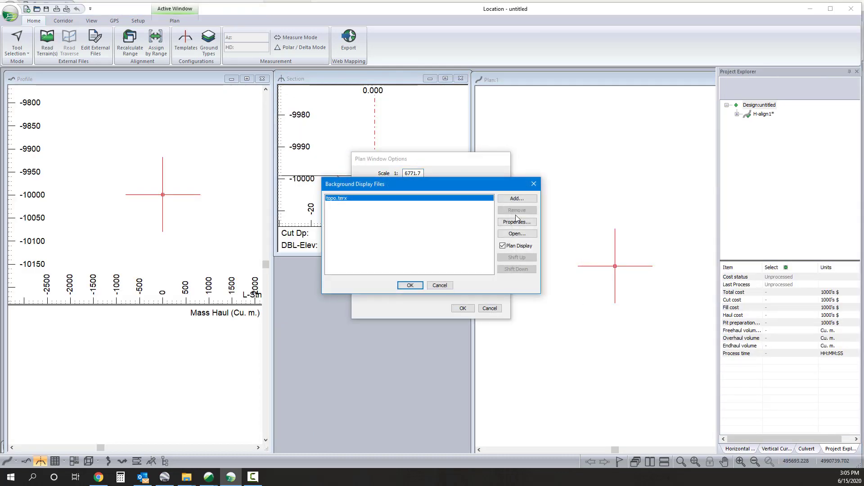
click(517, 198)
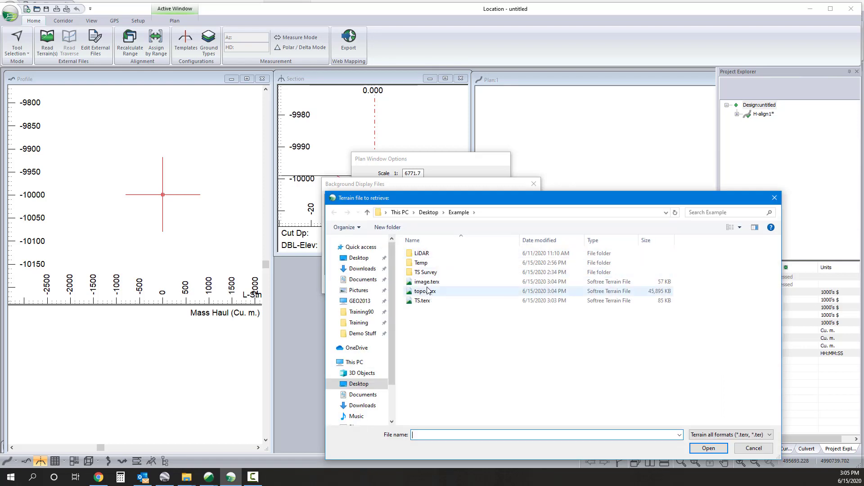
click(428, 285)
click(709, 448)
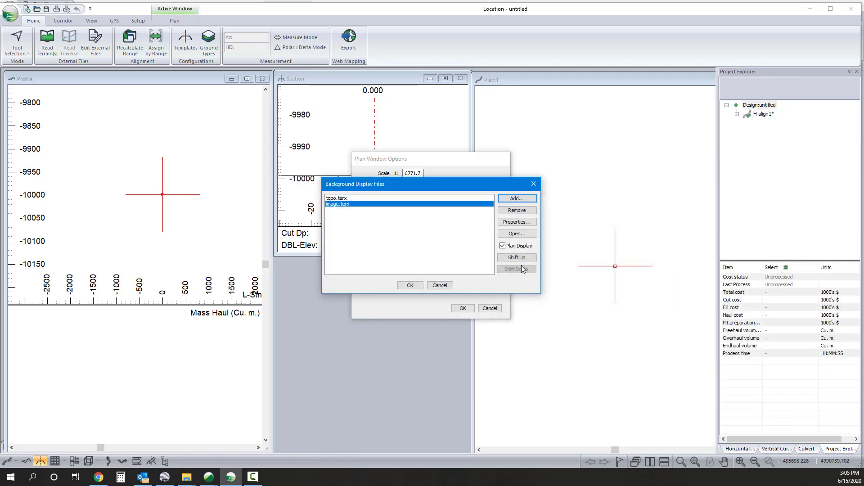
click(410, 285)
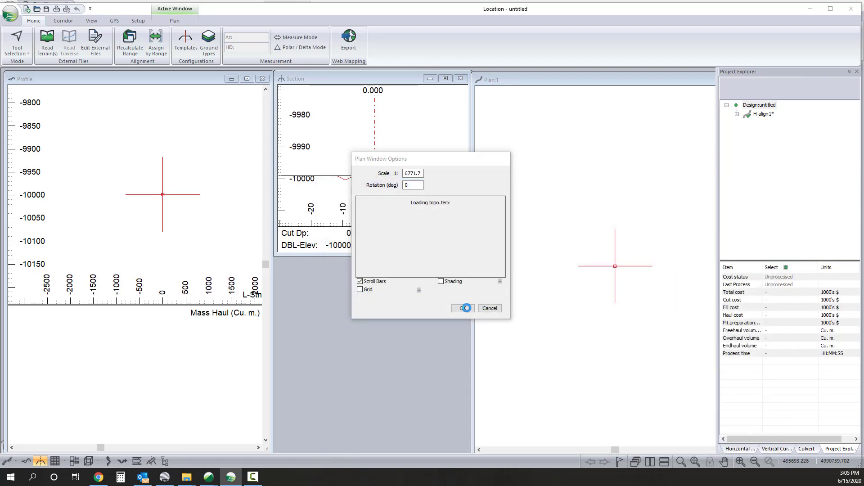
click(464, 308)
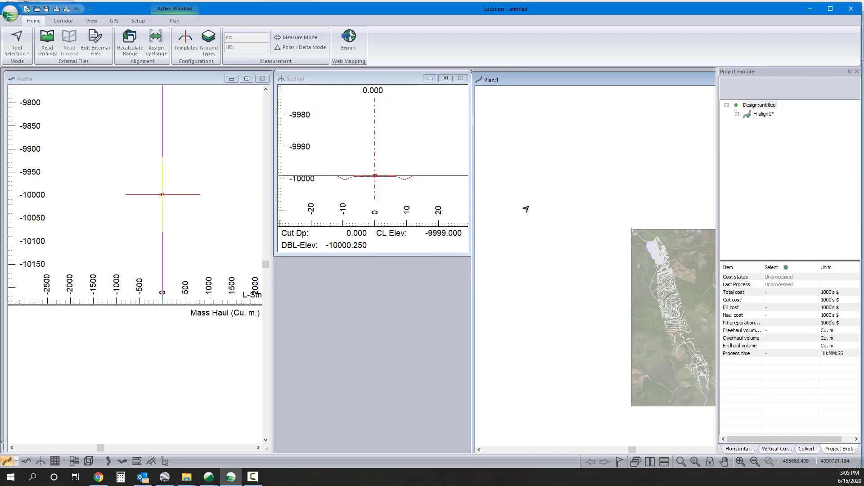
Activate IP editing in the plan and place the alignment's first IP on the existing road near the imagery's southeast end.
right_click(537, 210)
click(558, 225)
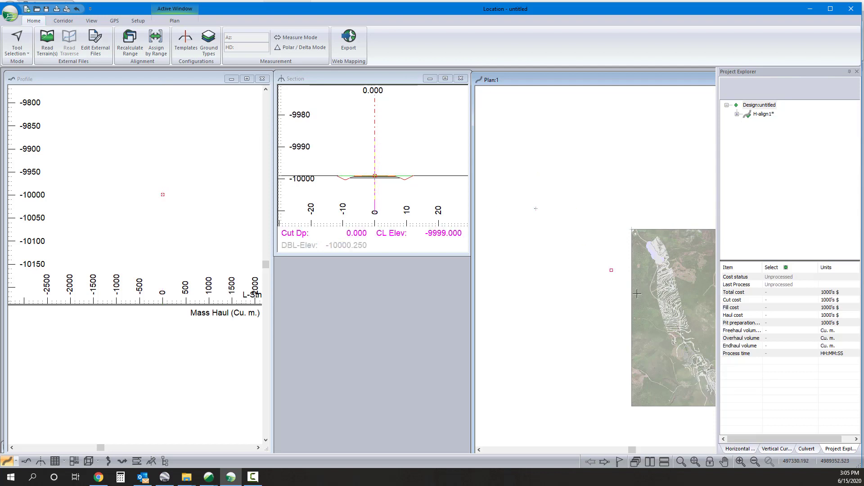
scroll(564, 256, up, 5)
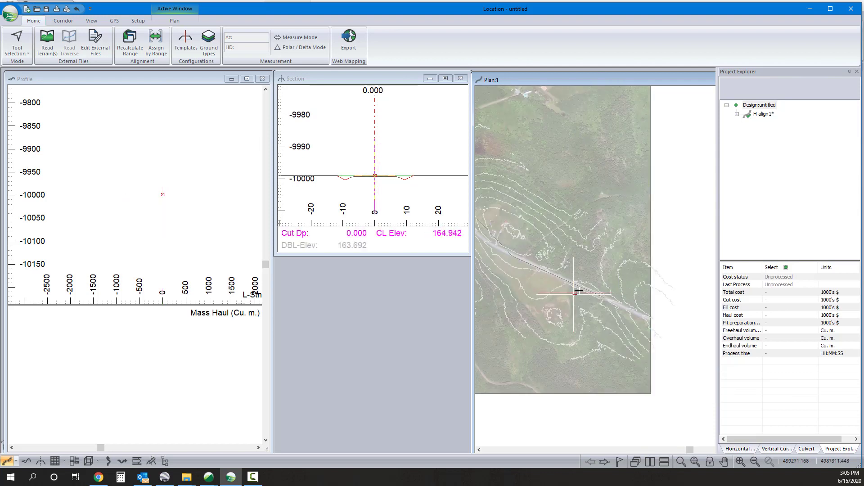
click(582, 288)
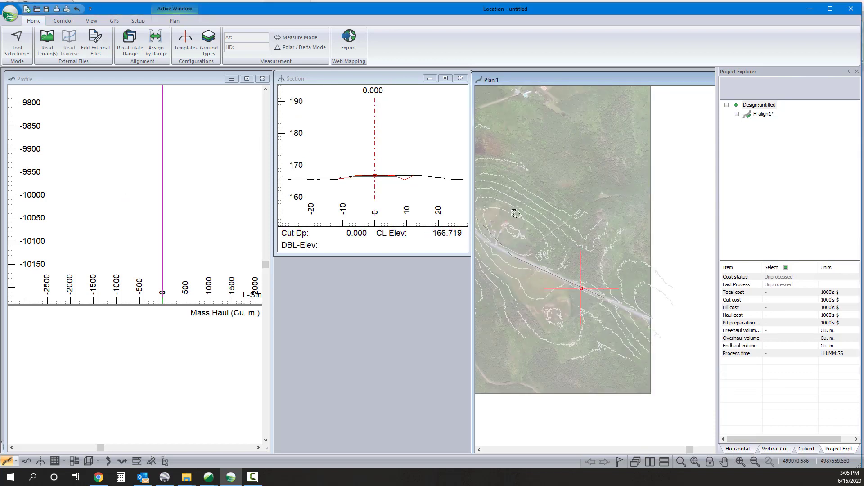
Extend the alignment northwest through the contoured corridor with IPs at about stations 616 and 1845.
middle_drag(514, 213, 617, 272)
scroll(563, 269, down, 3)
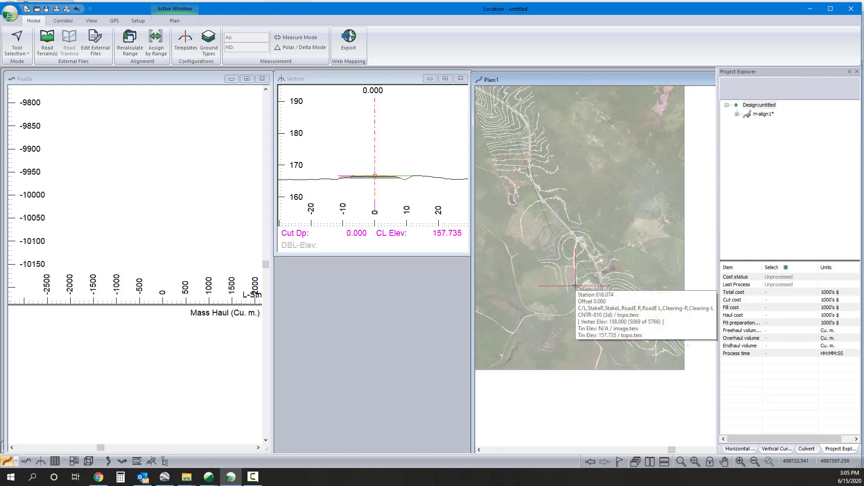
click(575, 286)
scroll(538, 201, up, 2)
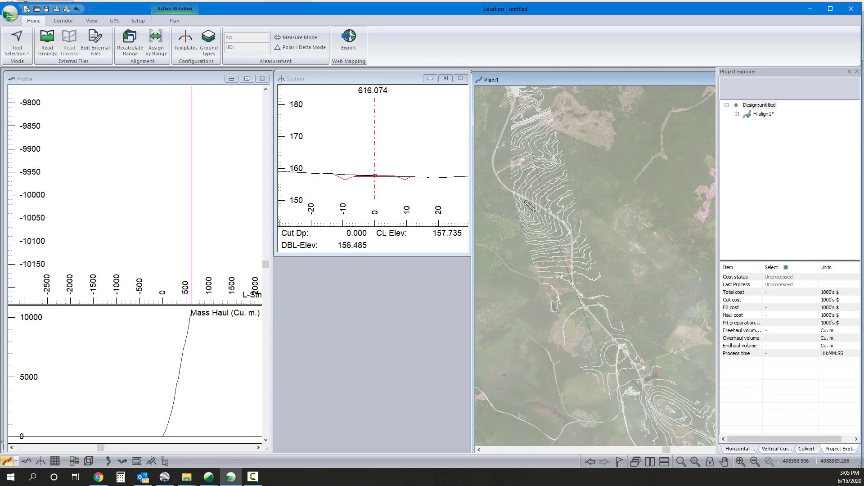
click(550, 227)
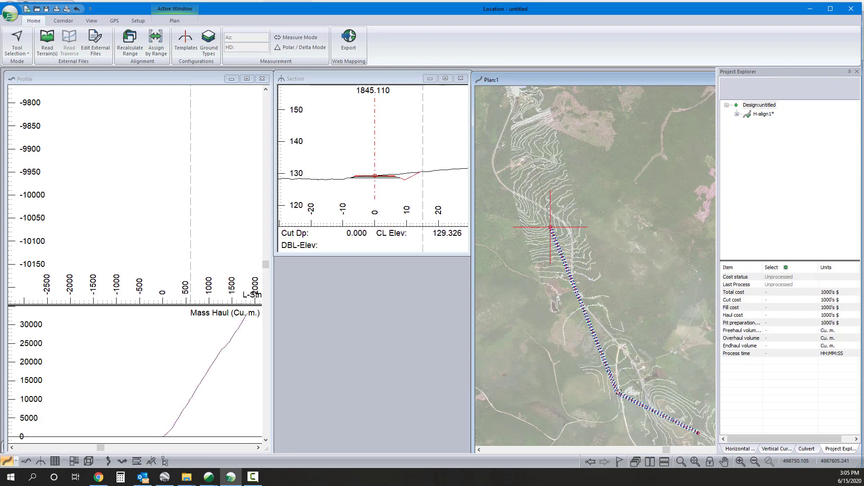
click(615, 393)
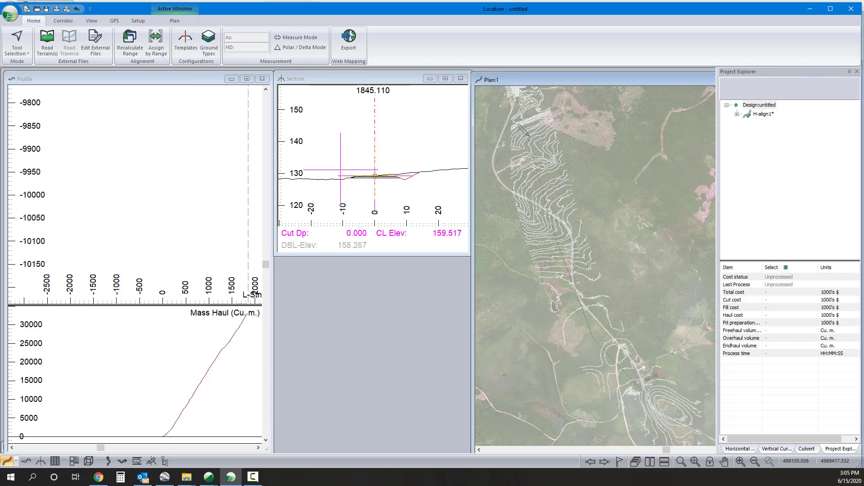
Finish the alignment along the surveyed road with IPs at about stations 2839, 2994 and 3152, and return to the selection tool.
middle_drag(516, 97, 567, 258)
scroll(566, 259, up, 3)
scroll(567, 258, up, 2)
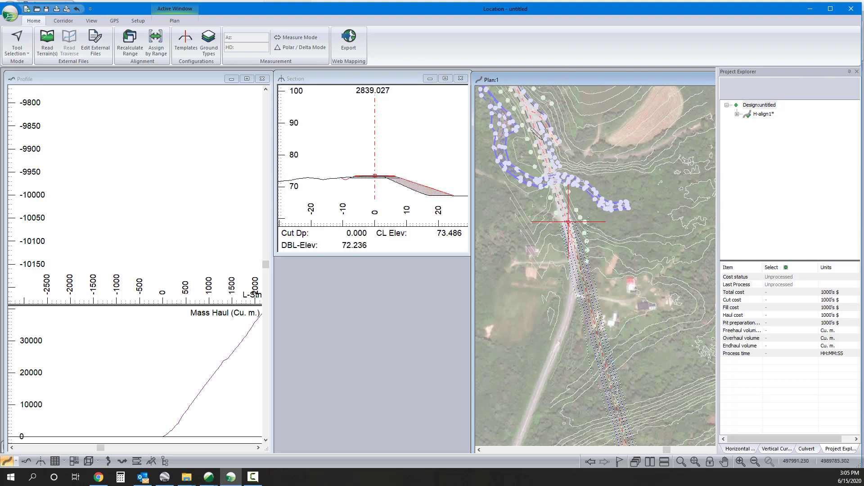
middle_drag(528, 109, 572, 239)
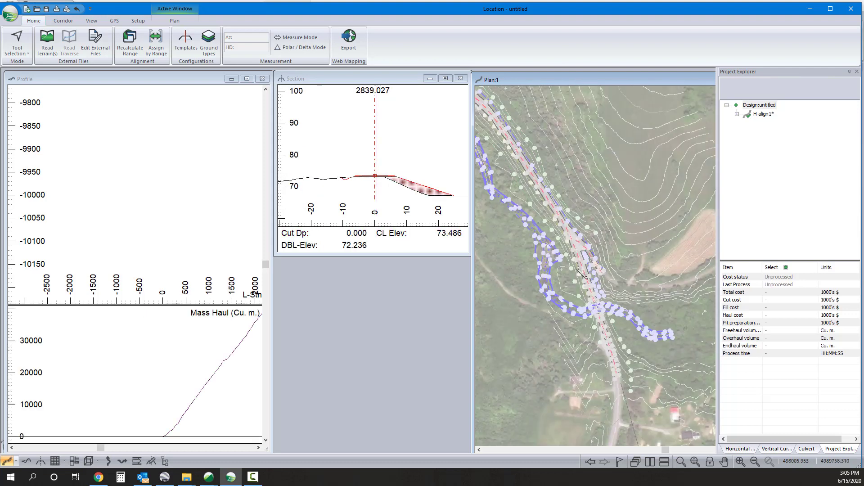
click(568, 226)
middle_drag(572, 265, 544, 247)
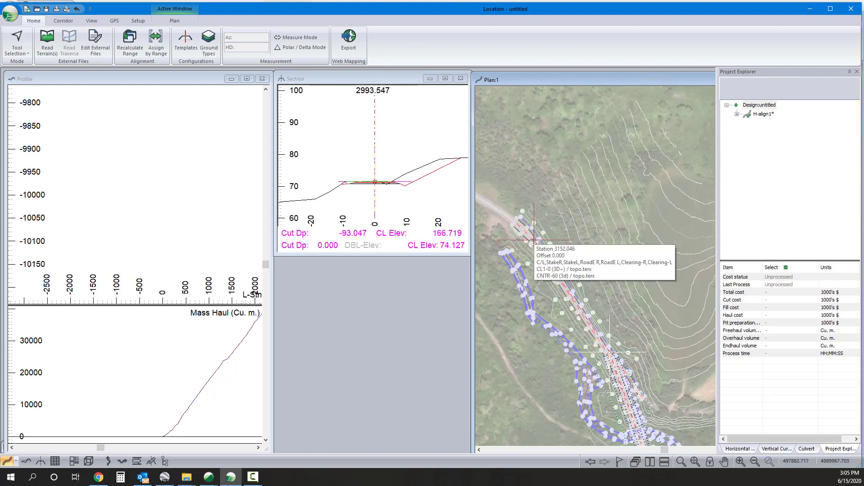
click(534, 240)
right_click(570, 214)
click(592, 224)
right_click(588, 221)
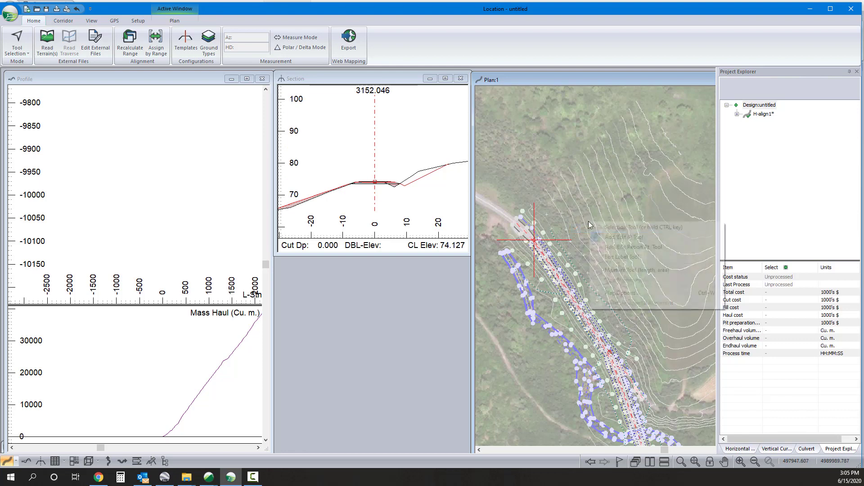
click(594, 227)
Auto-generate horizontal curves over the alignment's full station range by applying the default curve.
middle_drag(598, 246, 551, 182)
scroll(552, 182, down, 3)
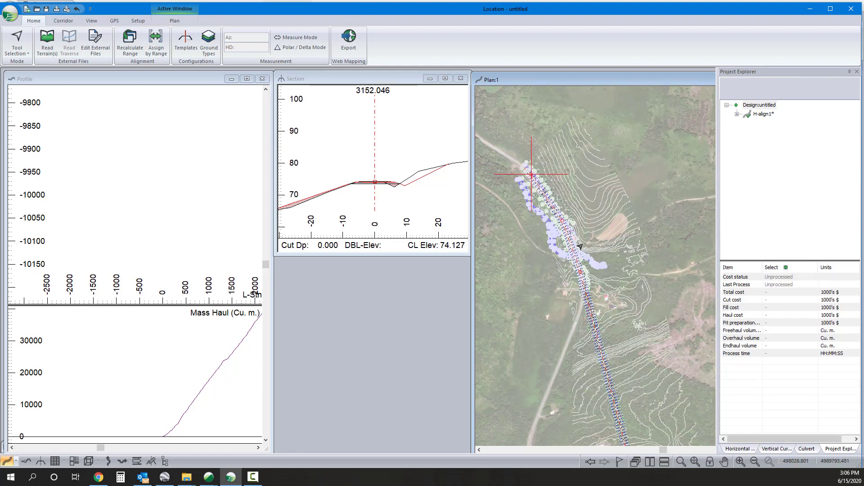
scroll(580, 247, down, 3)
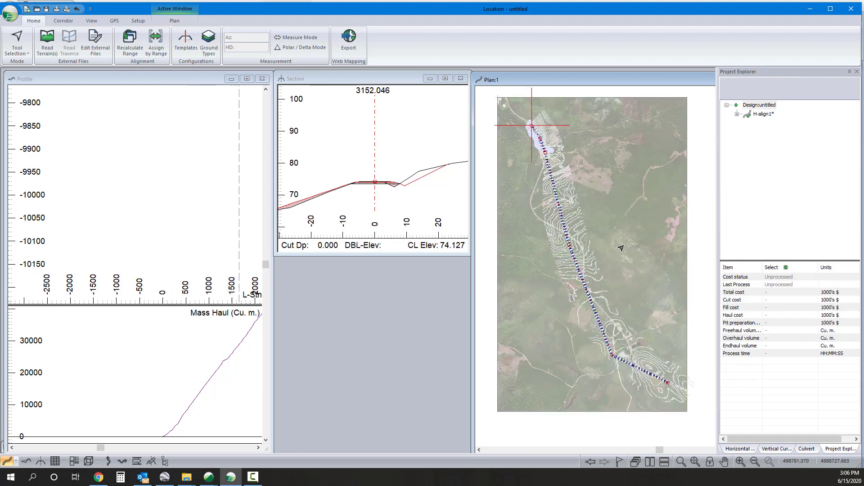
click(741, 448)
click(813, 276)
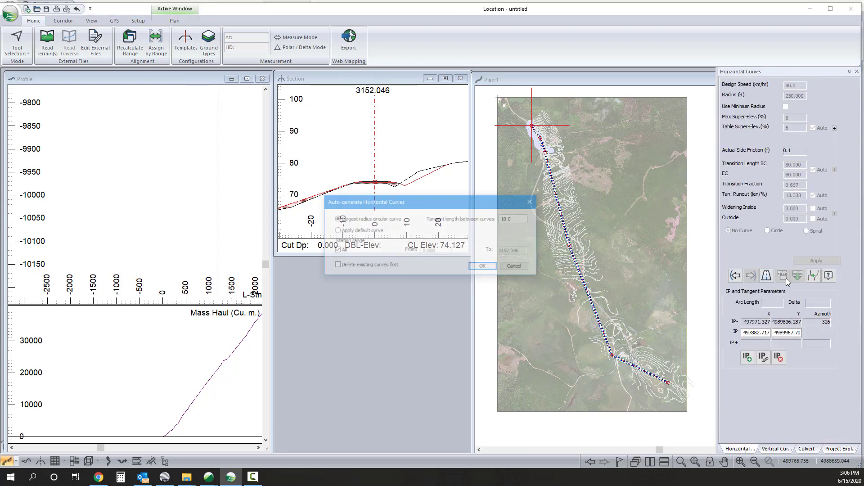
click(337, 230)
click(489, 268)
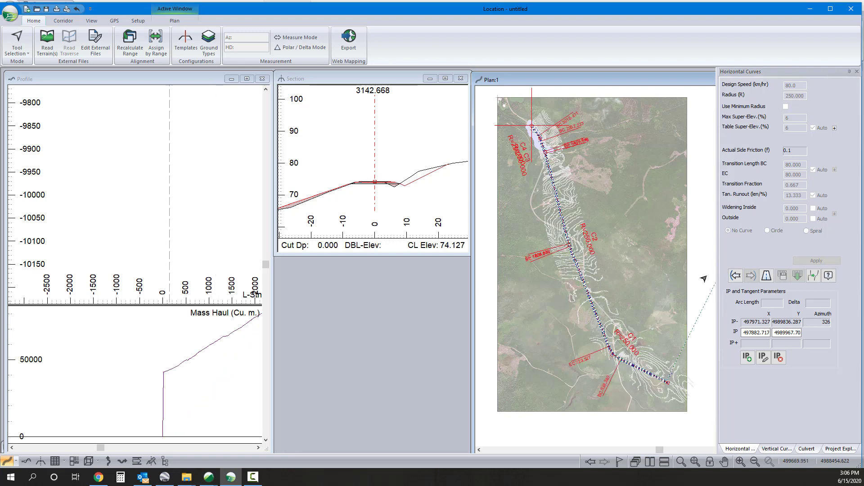
Step back along the alignment to horizontal curve C3 near station 2840 and apply a 1000 radius.
click(736, 275)
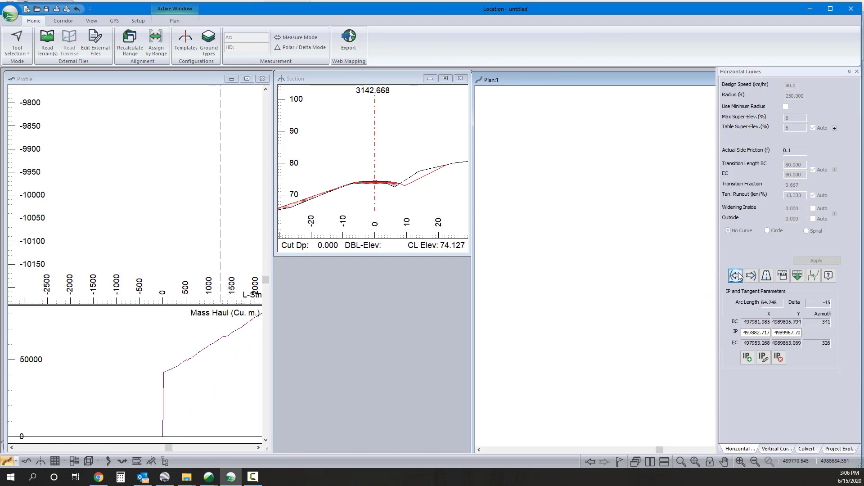
click(736, 275)
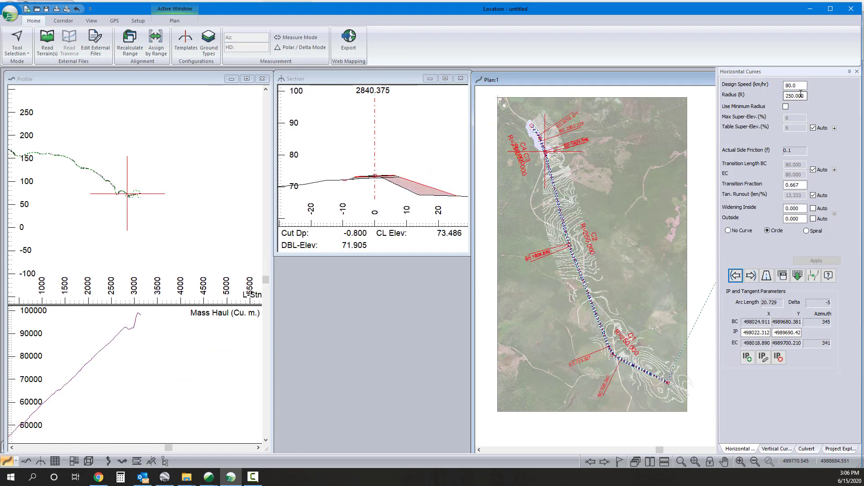
double_click(805, 96)
text(100)
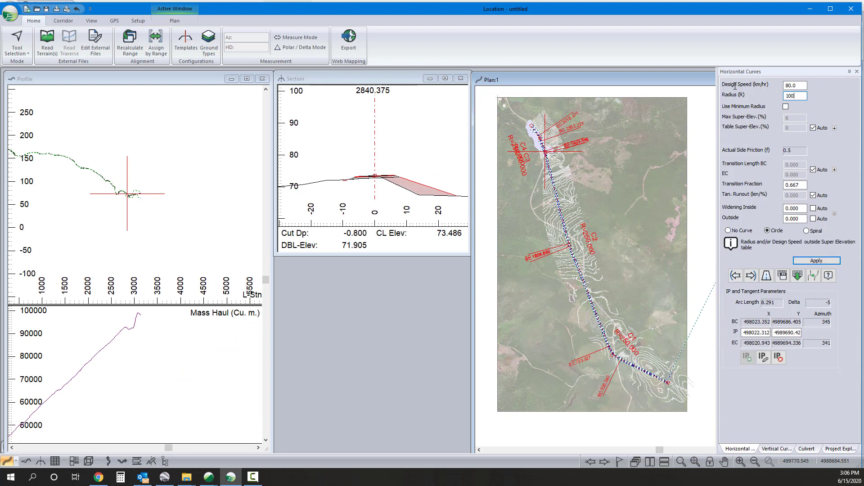
click(807, 261)
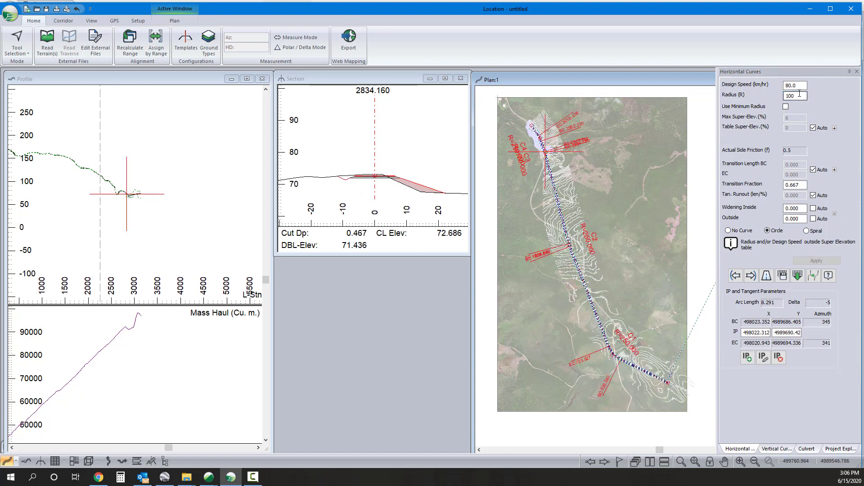
click(800, 94)
text(0)
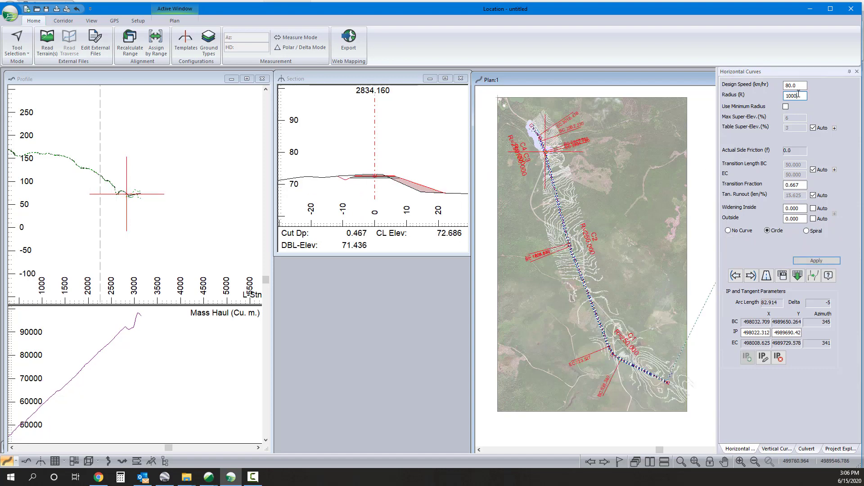
click(816, 261)
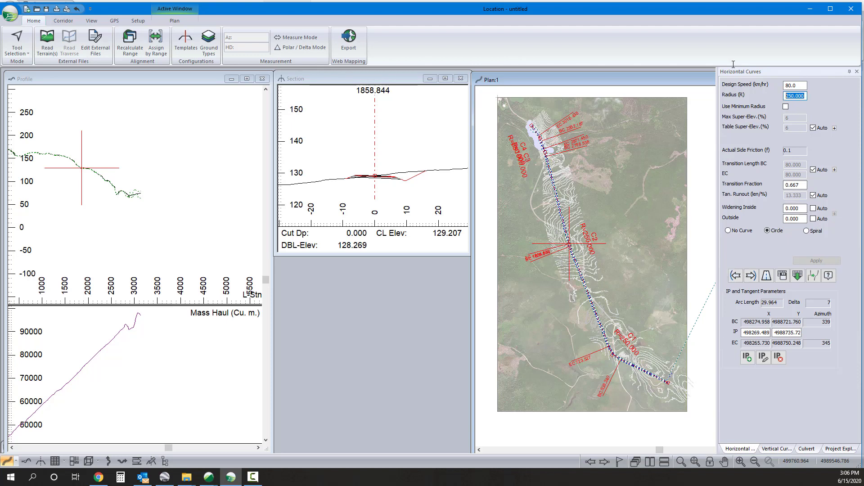
Apply a 1000 radius to horizontal curve C2 and to the southernmost curve C1.
text(1000)
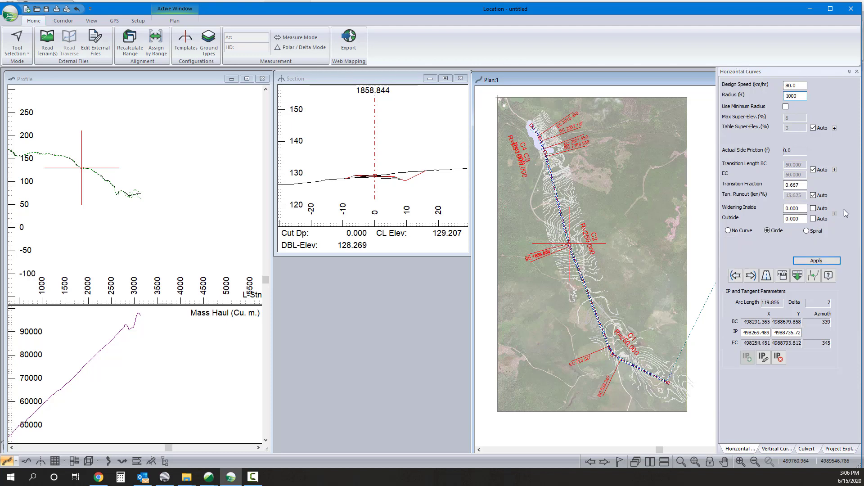
click(829, 262)
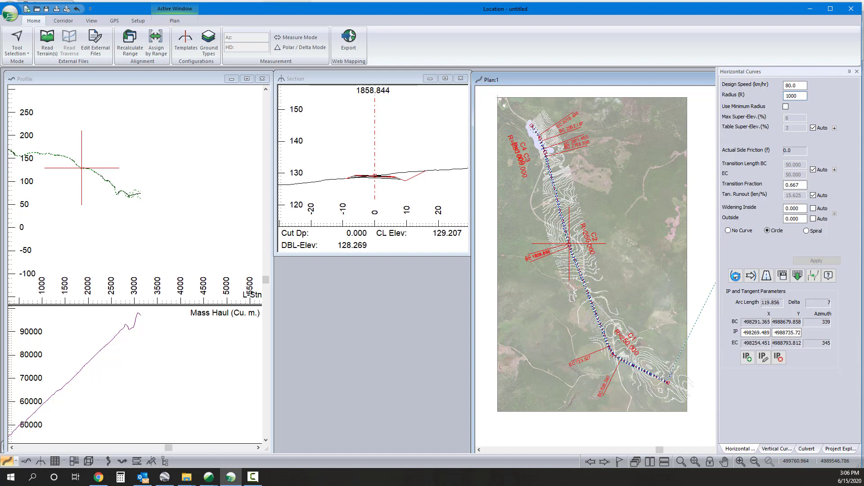
click(736, 276)
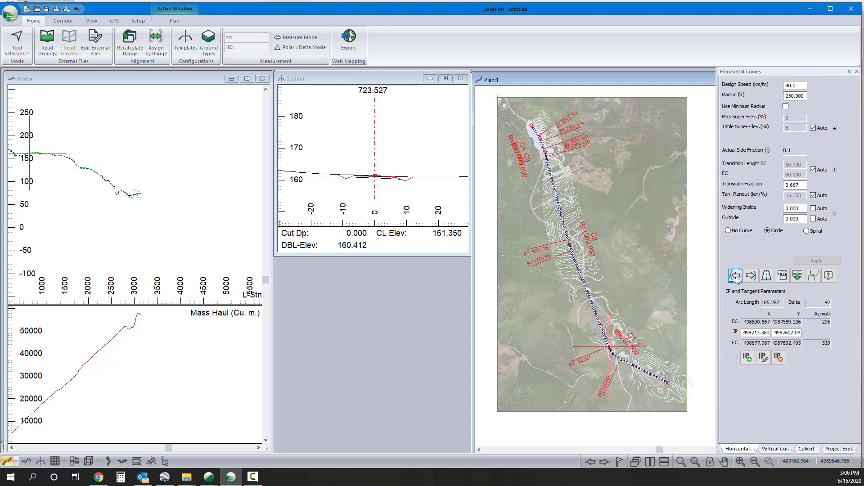
drag(805, 95, 757, 89)
text(1000)
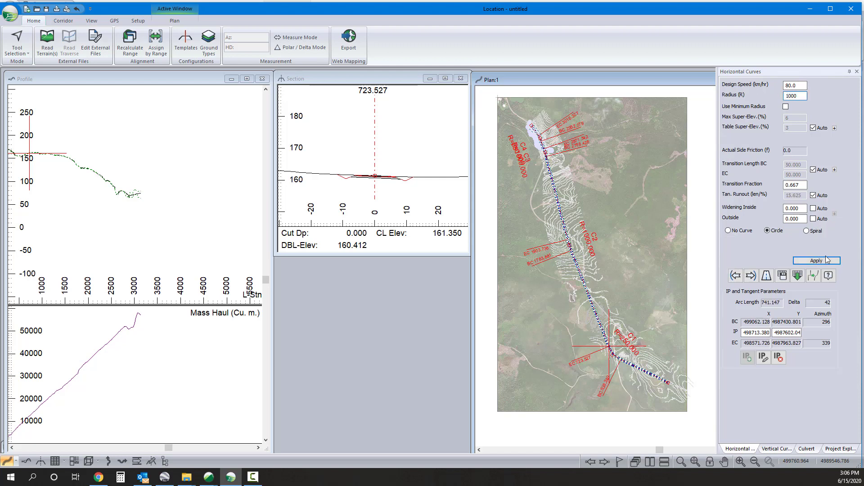
click(817, 261)
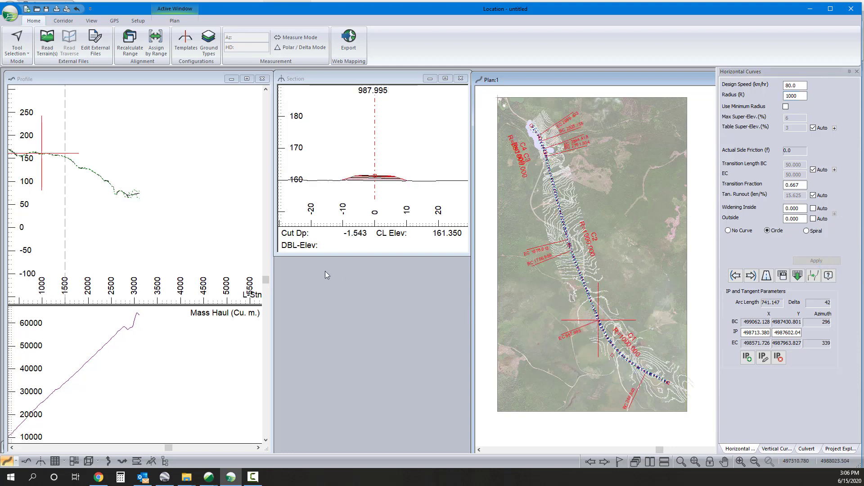
Activate IP editing in the profile and place grade-line IPs at about stations 264 and 497.
click(214, 203)
scroll(126, 192, up, 2)
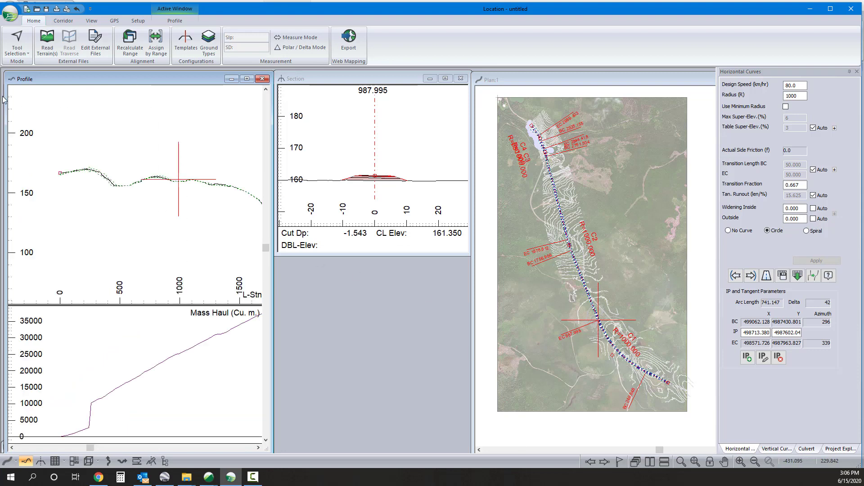
right_click(87, 177)
click(115, 198)
click(92, 168)
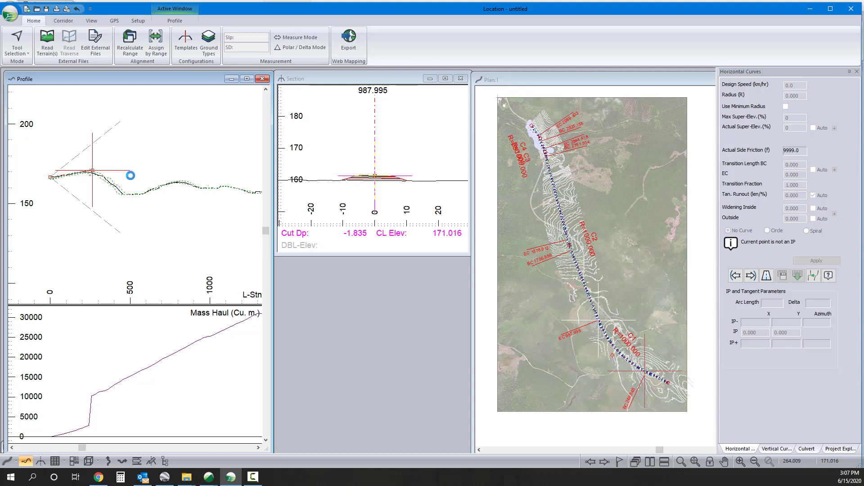
middle_drag(124, 178, 69, 174)
scroll(68, 174, down, 1)
click(74, 187)
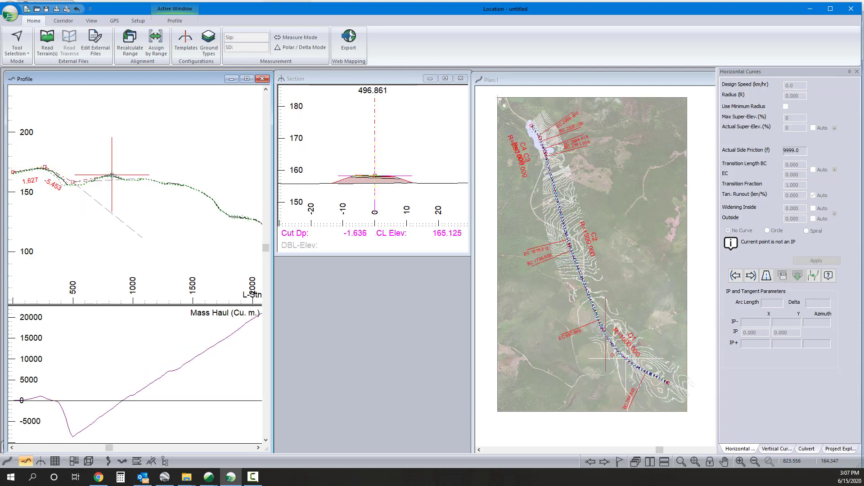
Continue the grade line down the profile with IPs at about stations 824, 1435 and 2147.
middle_drag(135, 180, 72, 171)
scroll(72, 171, down, 1)
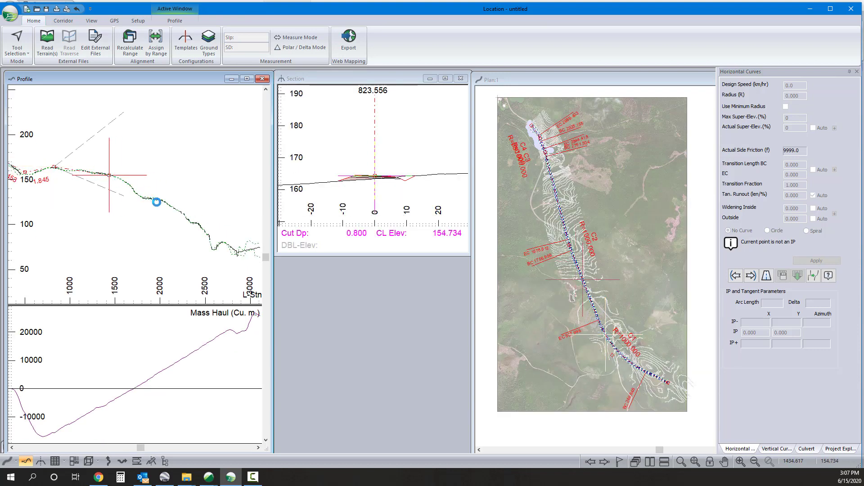
scroll(157, 203, down, 1)
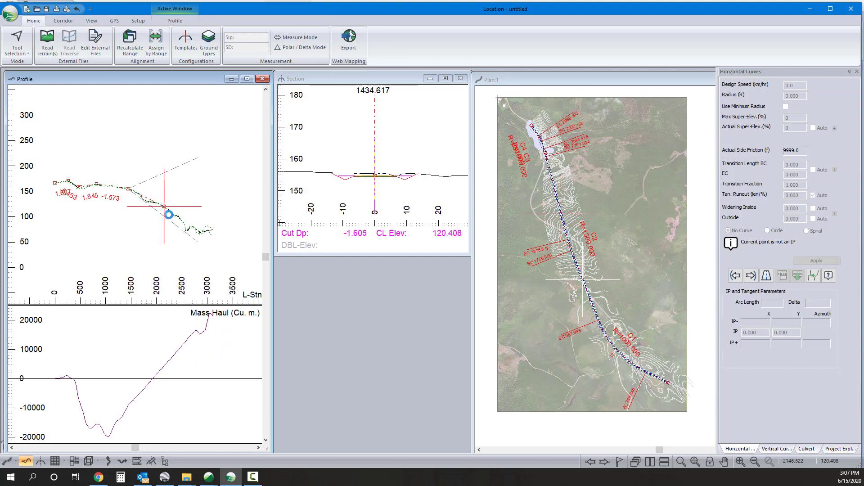
scroll(168, 217, up, 2)
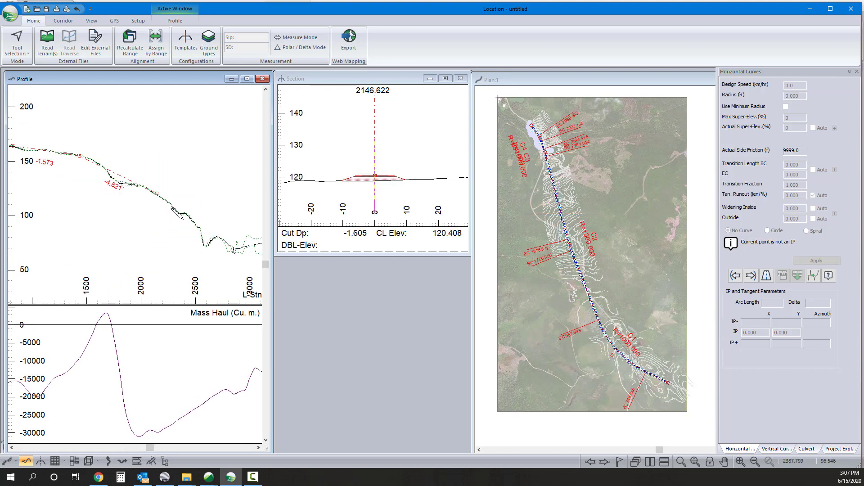
Finish the grade line with IPs at about stations 2679, 2888 and 3116, and return to the selection tool.
click(213, 243)
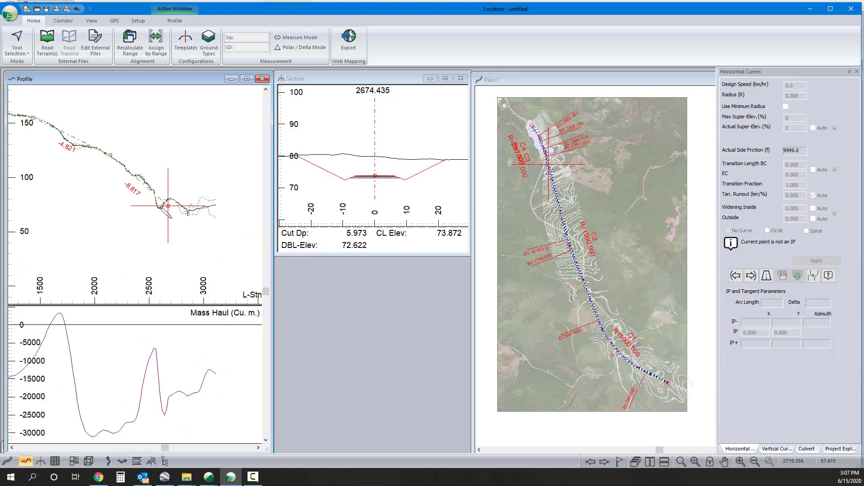
drag(168, 206, 168, 204)
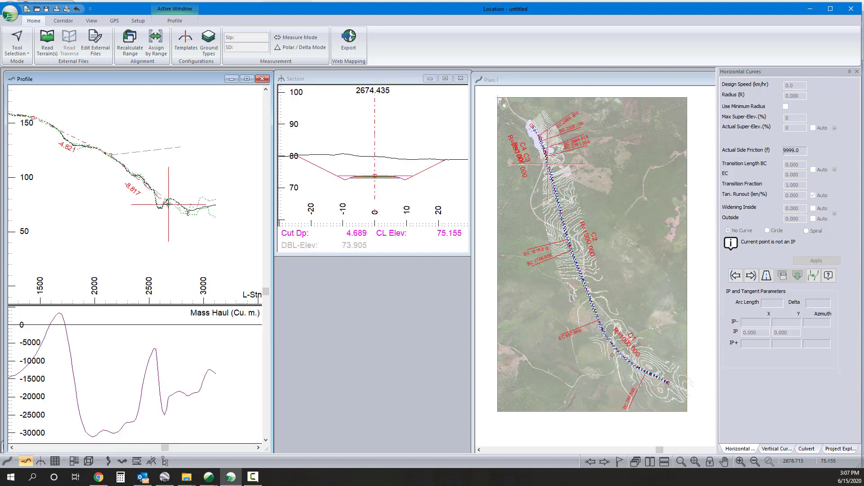
click(192, 210)
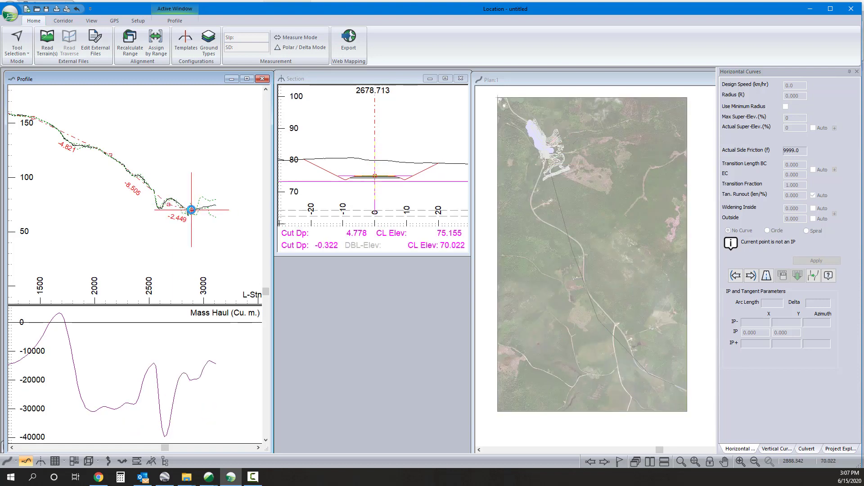
click(216, 206)
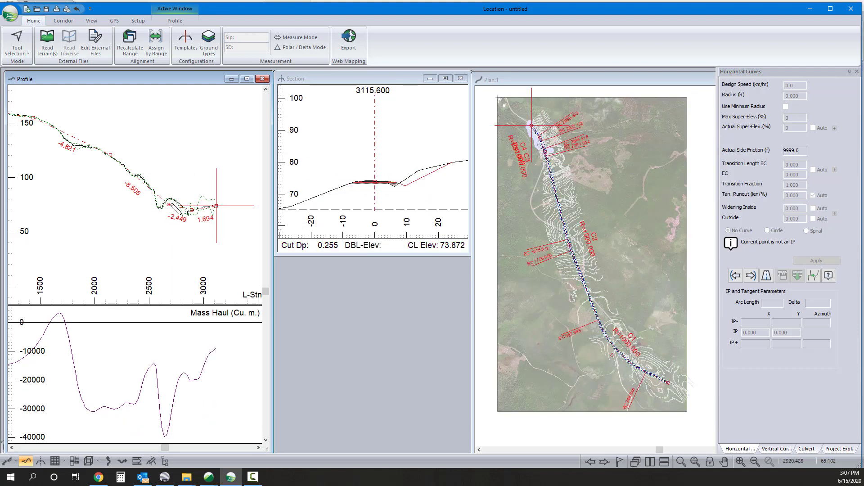
scroll(154, 194, up, 2)
right_click(191, 170)
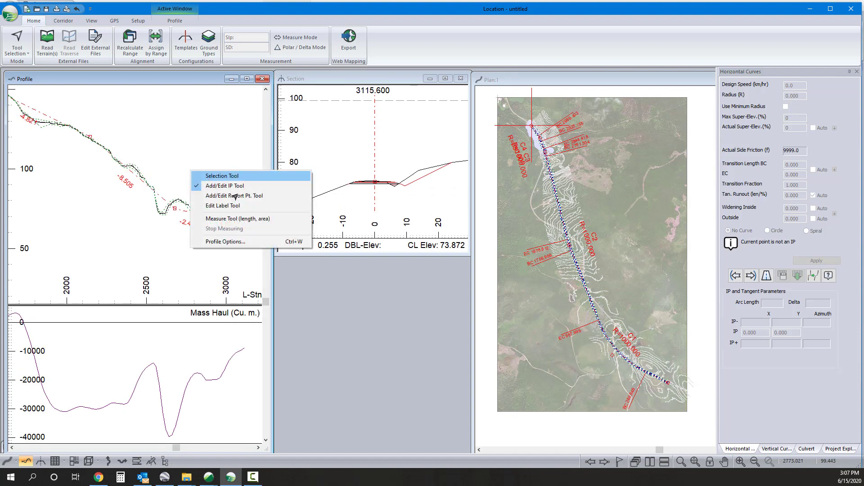
click(232, 176)
Move the vertical IP near station 2888 to about station 2916, elevation 69.5, and return to the selection tool.
scroll(210, 210, up, 2)
right_click(211, 210)
click(243, 225)
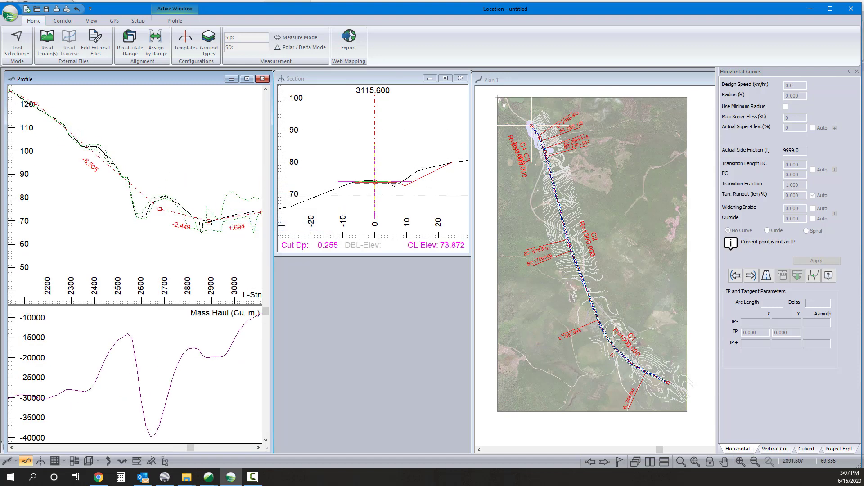
scroll(207, 226, down, 2)
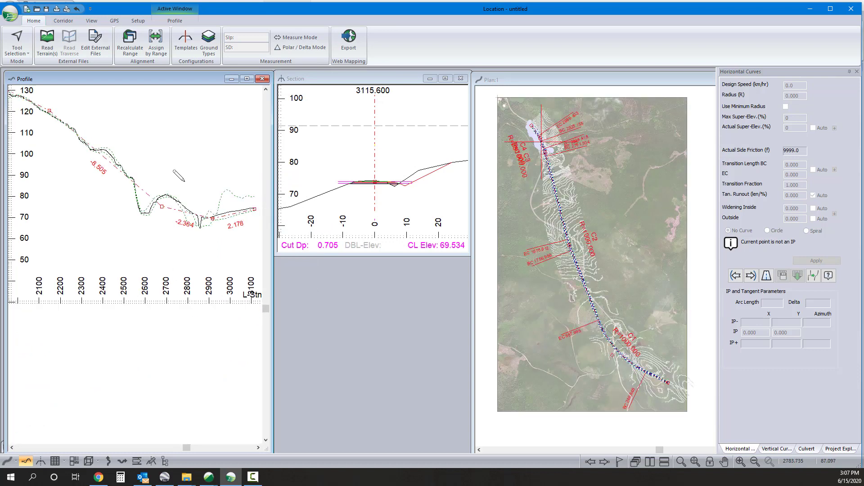
right_click(201, 177)
click(231, 182)
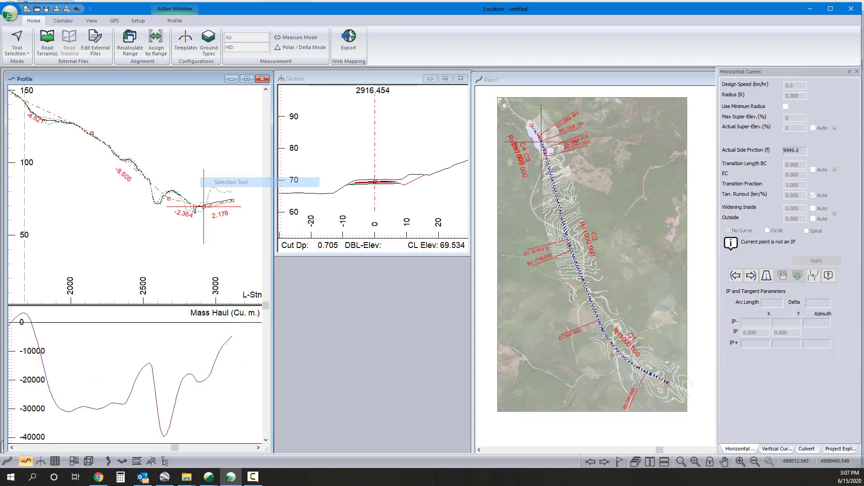
Apply parabolic vertical curves at the IPs near stations 2916 and 2679, keeping the automatic curve values.
click(787, 448)
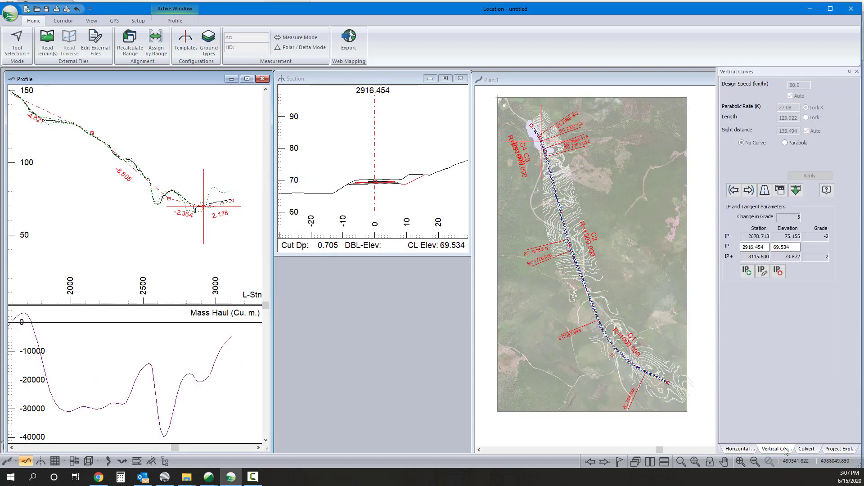
click(786, 143)
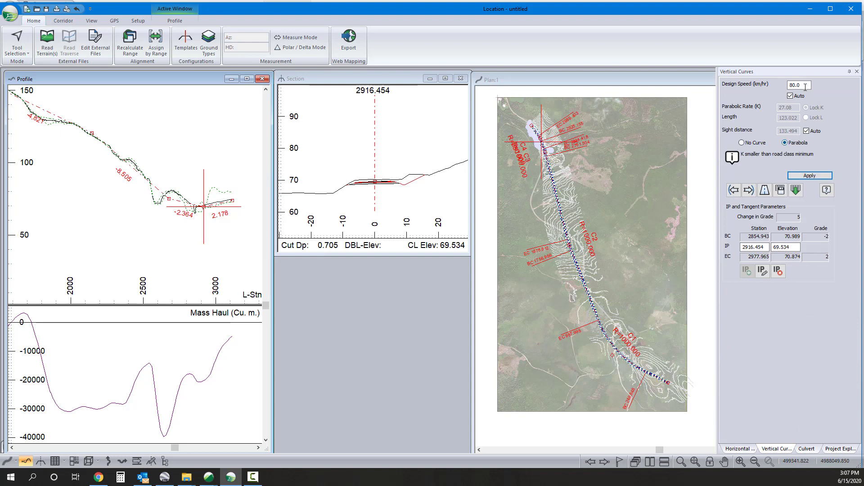
click(813, 175)
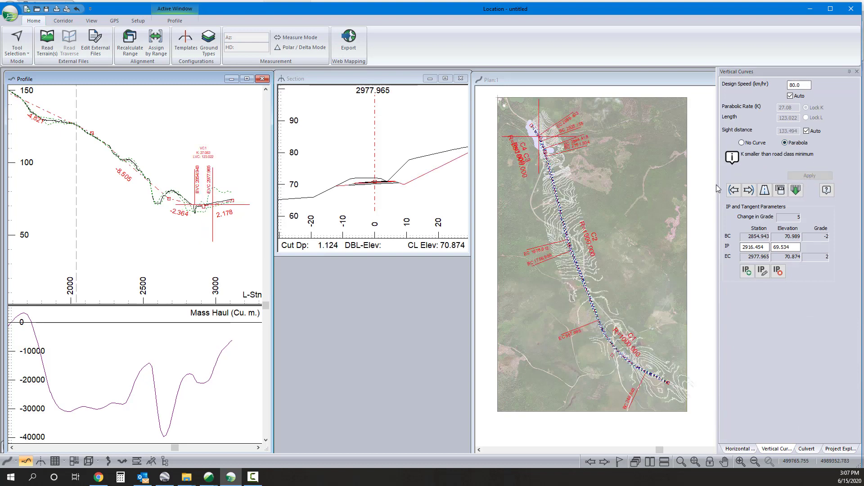
click(734, 189)
click(786, 142)
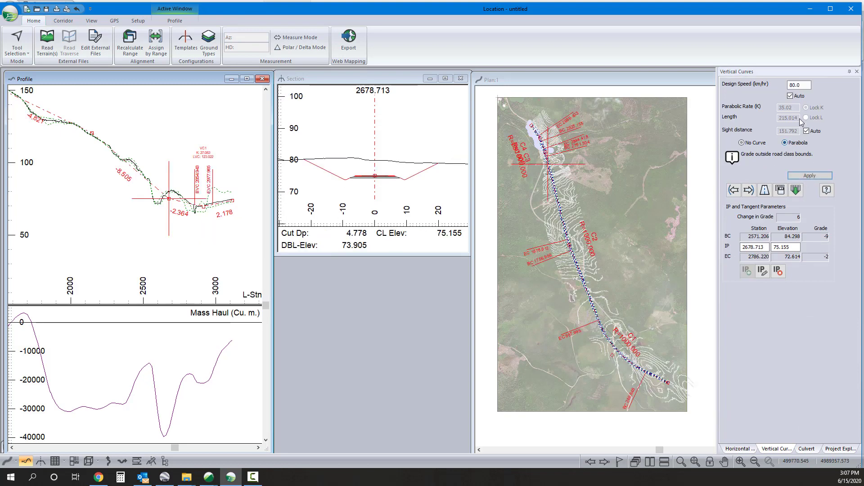
click(803, 176)
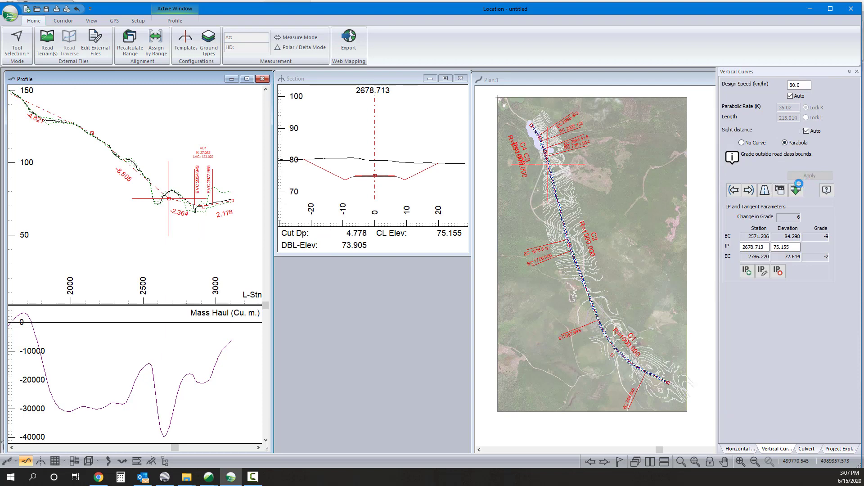
Reactivate IP editing in the profile and shift curve VC2's IP forward to about station 2937.
scroll(180, 218, up, 2)
right_click(192, 200)
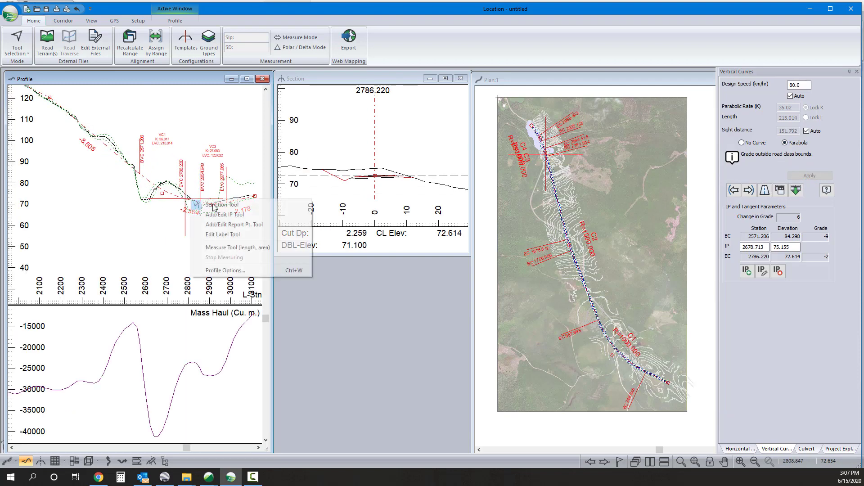
click(218, 215)
scroll(211, 206, up, 3)
drag(217, 203, 229, 204)
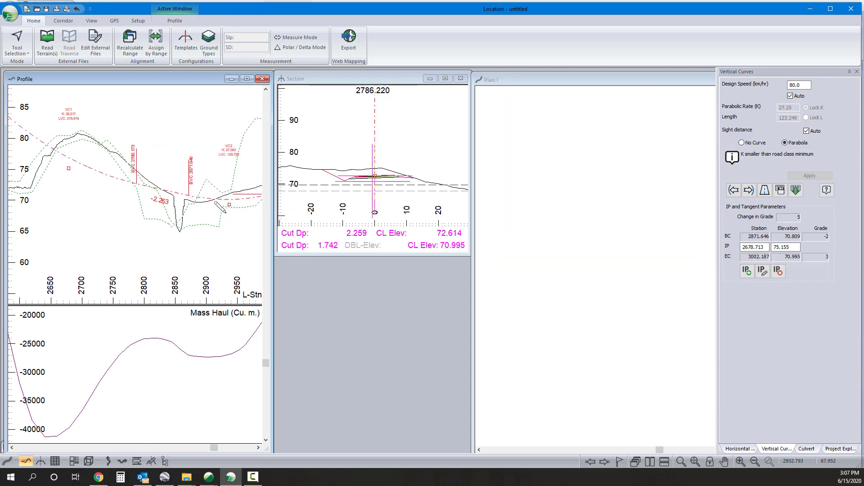
Raise curve VC1's IP near station 2680 slightly, to about elevation 76.
scroll(148, 234, down, 3)
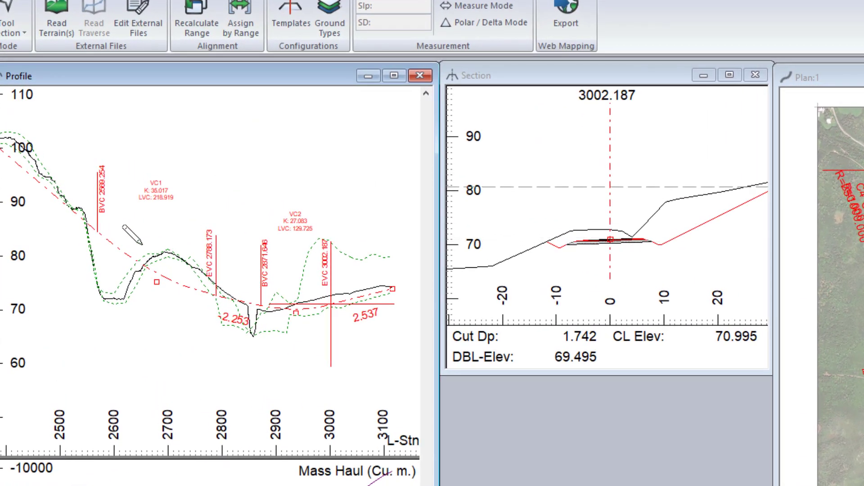
scroll(153, 279, down, 2)
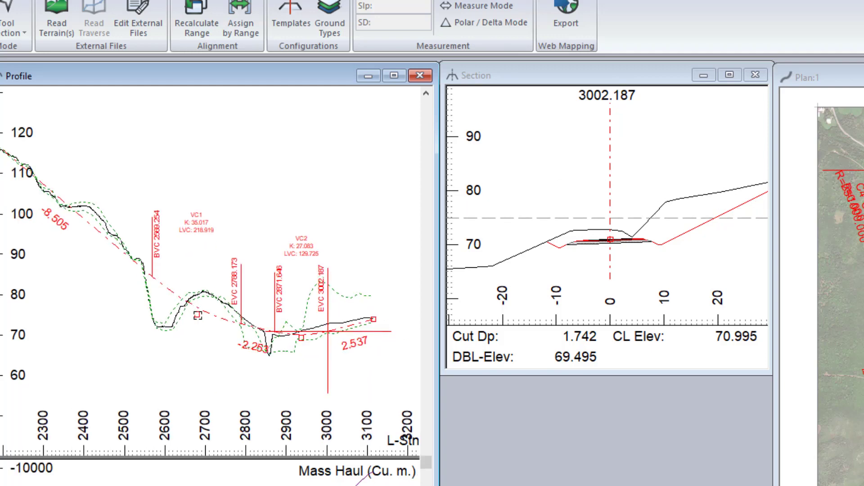
drag(197, 315, 198, 310)
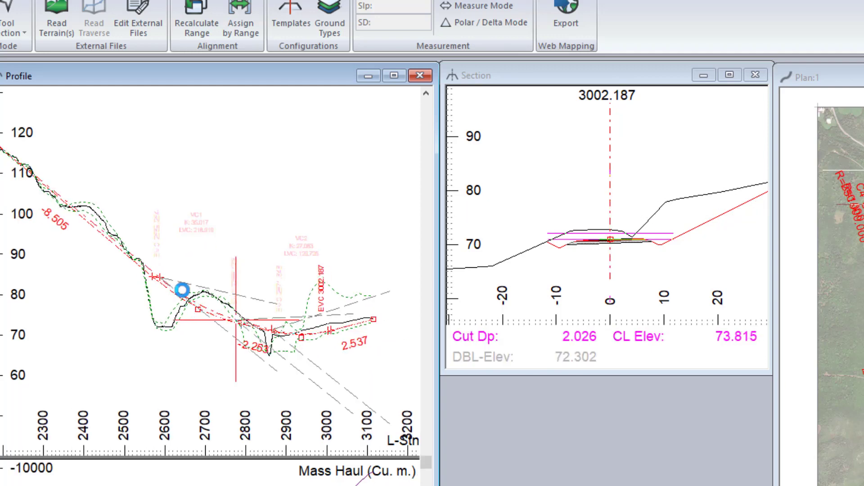
Move the vertical IP near station 2145 to about station 2222, elevation 114.
scroll(132, 253, down, 3)
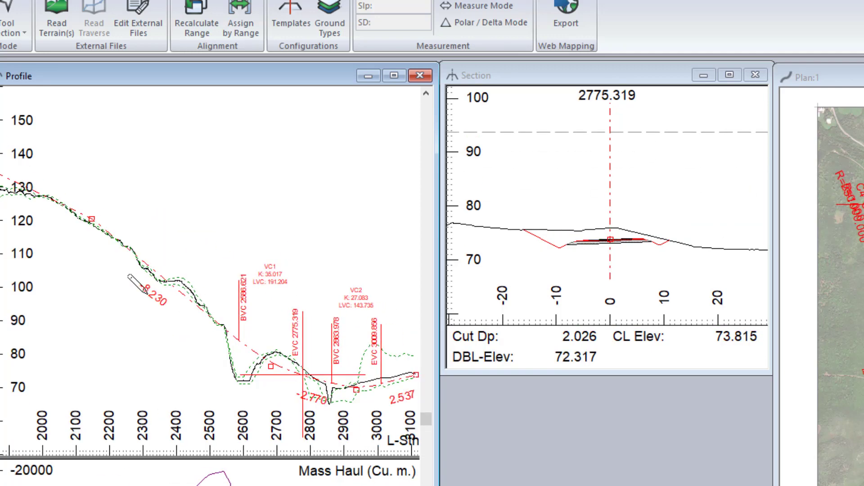
scroll(185, 259, down, 2)
scroll(169, 246, up, 2)
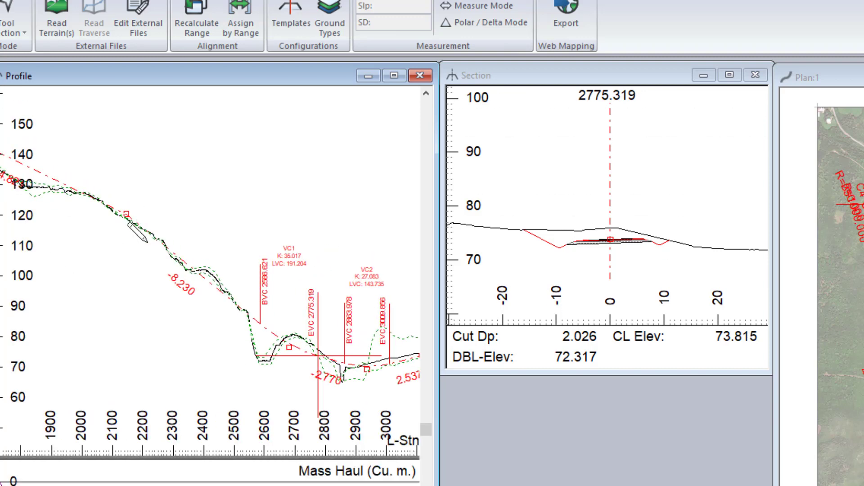
drag(128, 216, 149, 233)
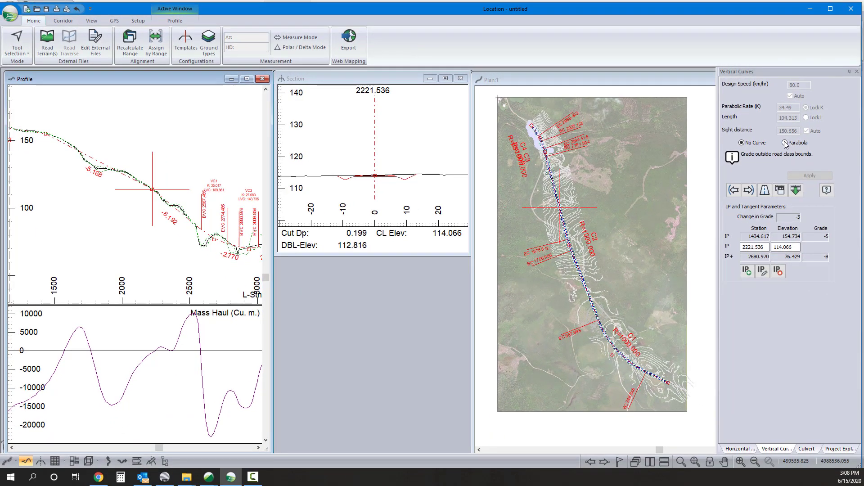
Apply parabolic vertical curves with automatic values at the IPs near stations 2222, 1435 and 824.
click(786, 144)
click(810, 176)
click(733, 190)
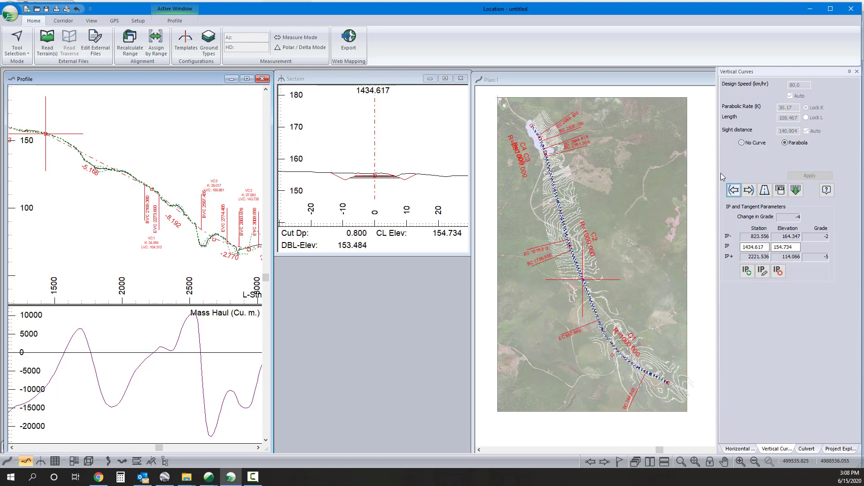
click(734, 189)
click(785, 143)
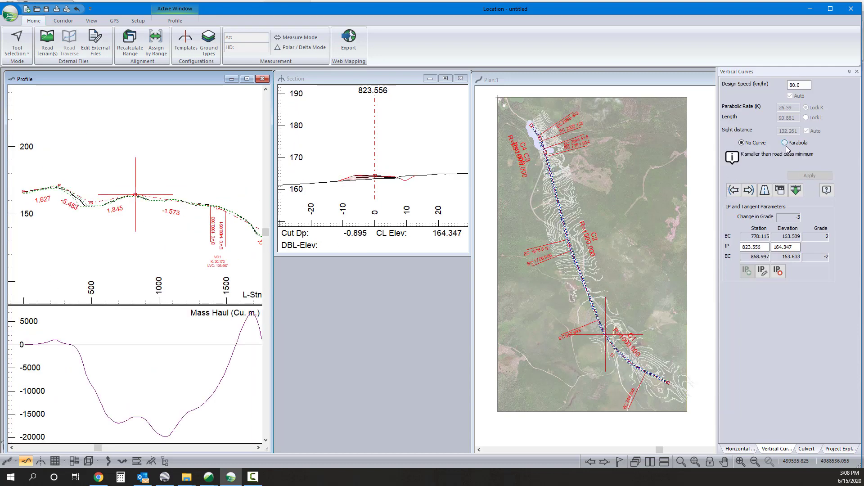
click(786, 143)
click(810, 176)
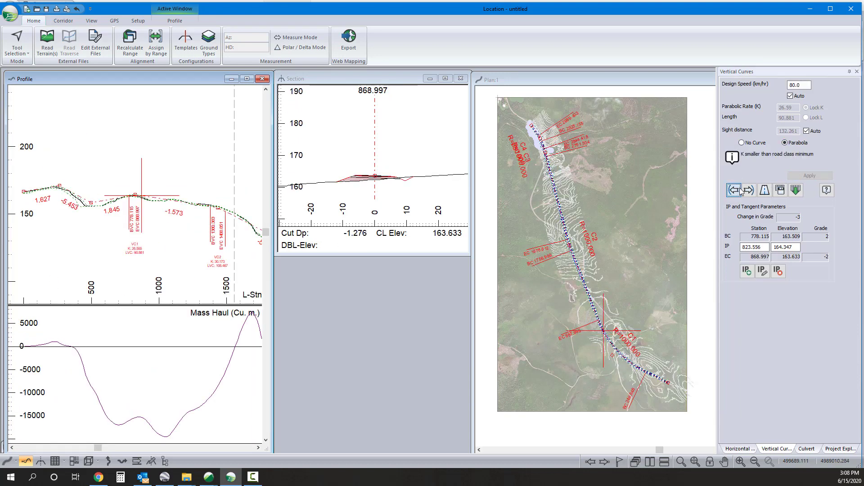
Apply parabolic vertical curves with automatic values at the IPs near stations 497 and 264.
click(741, 190)
click(785, 143)
click(810, 176)
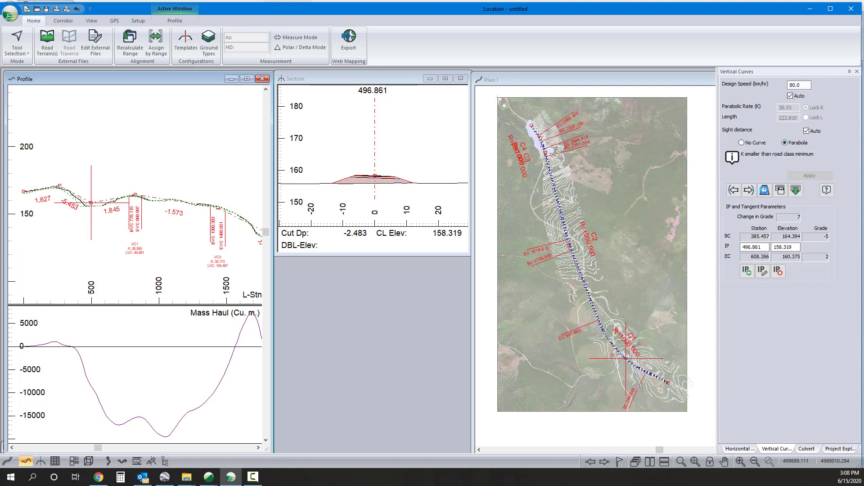
click(786, 143)
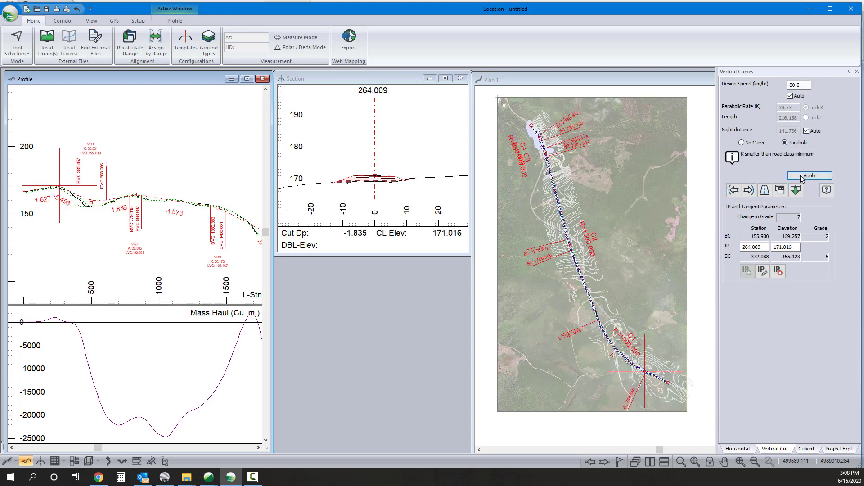
click(810, 175)
Shift curve VC7's IP forward to about station 2947, elevation 69.2, and return to the selection tool.
middle_drag(256, 259, 67, 189)
scroll(126, 217, down, 2)
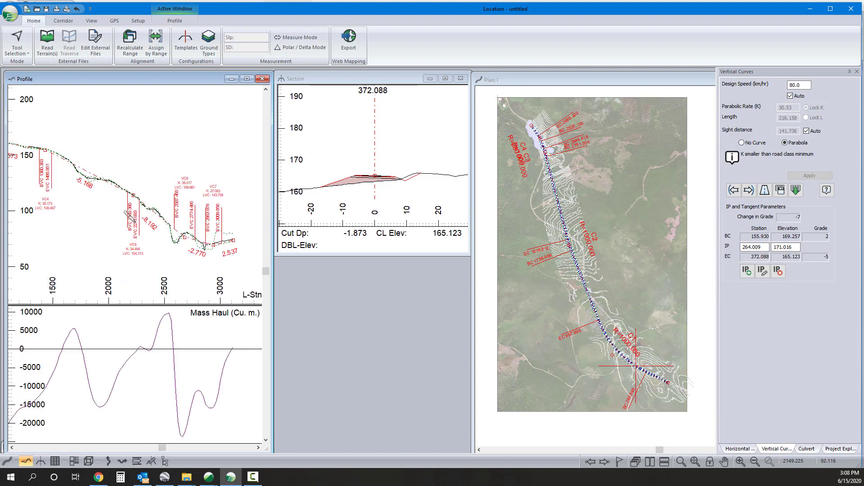
right_click(168, 212)
click(183, 218)
scroll(213, 250, up, 6)
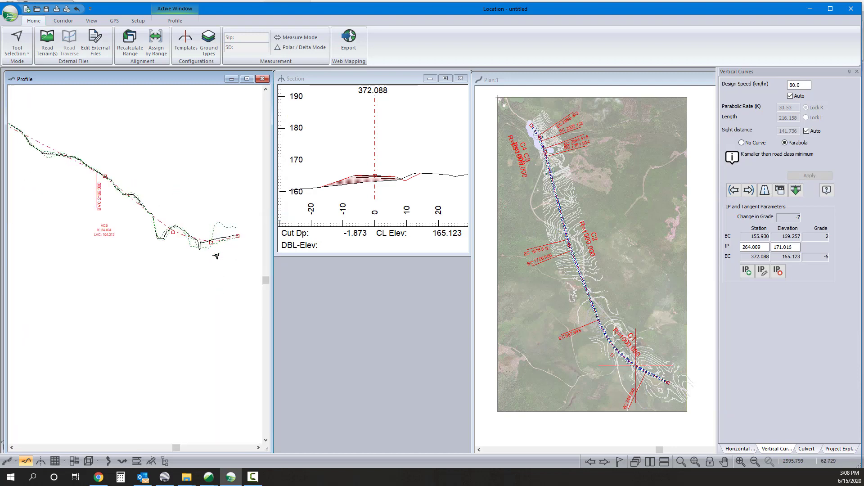
right_click(199, 234)
click(225, 249)
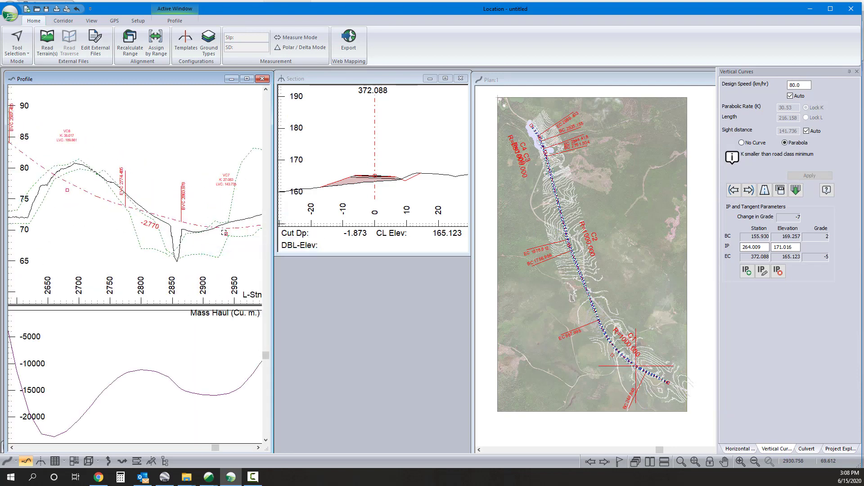
click(231, 234)
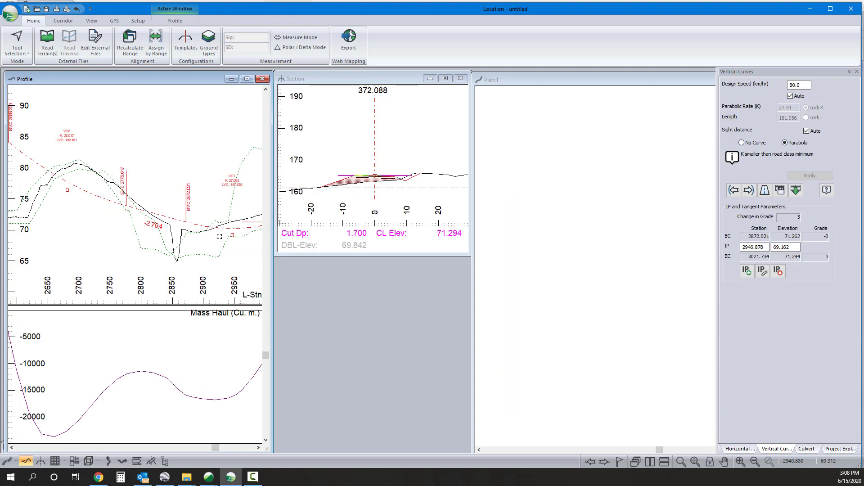
right_click(204, 202)
click(217, 208)
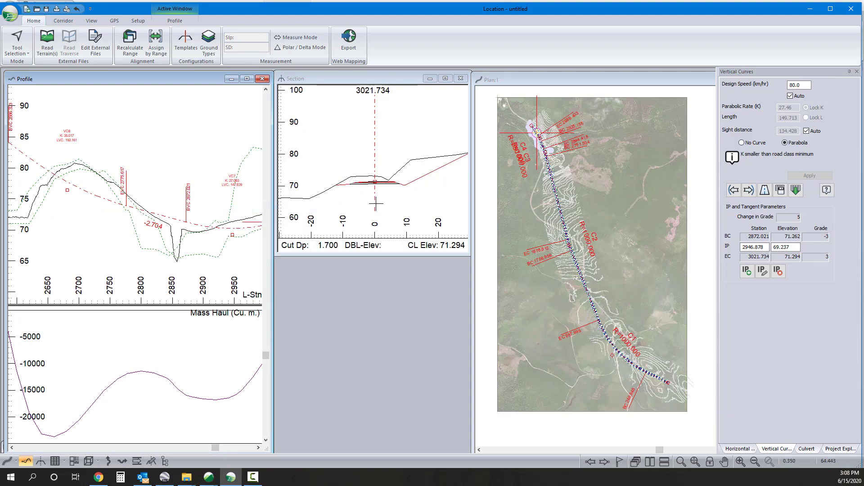
scroll(376, 204, down, 3)
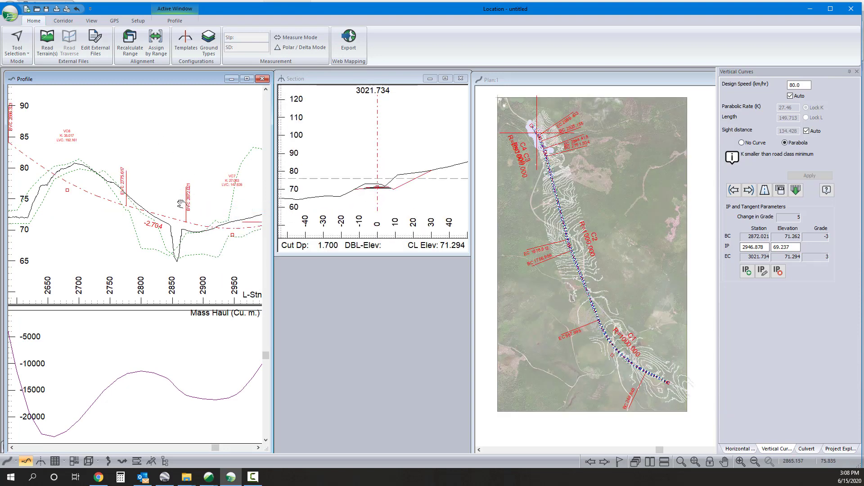
Preview the Rural w Barriers and Rural templates in the Template Editor and review the Rural I component's default parameters.
click(185, 41)
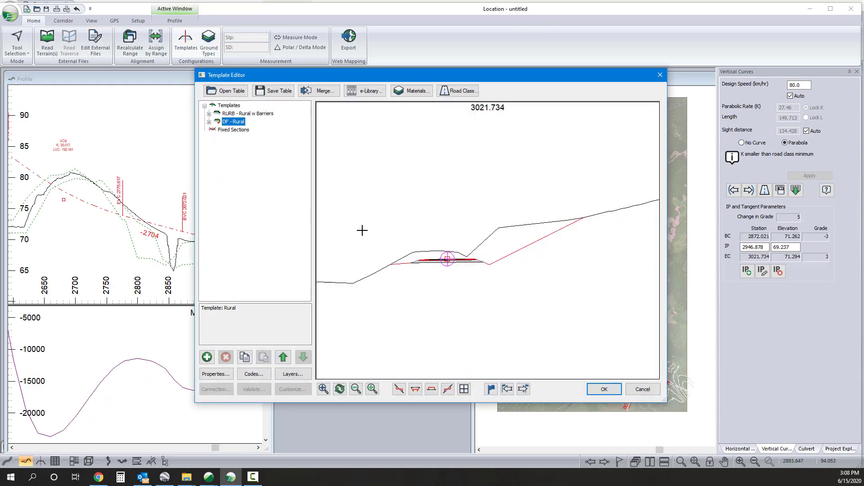
click(238, 114)
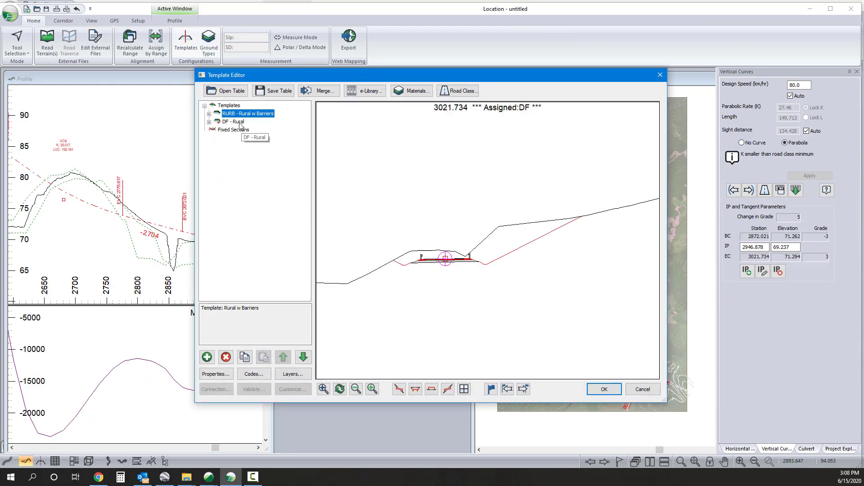
click(239, 123)
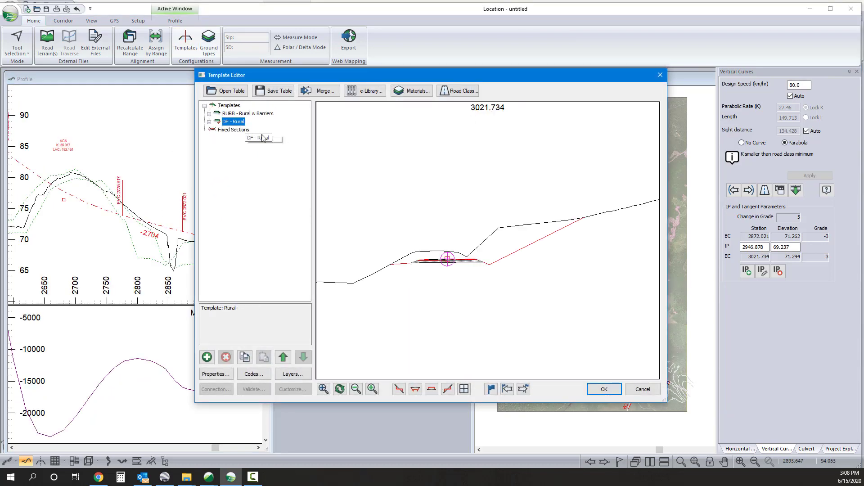
double_click(230, 123)
double_click(232, 137)
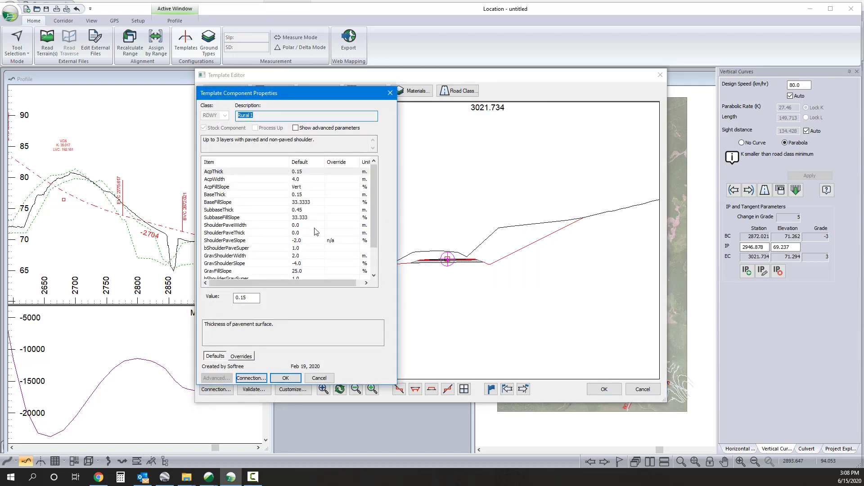
scroll(316, 232, down, 2)
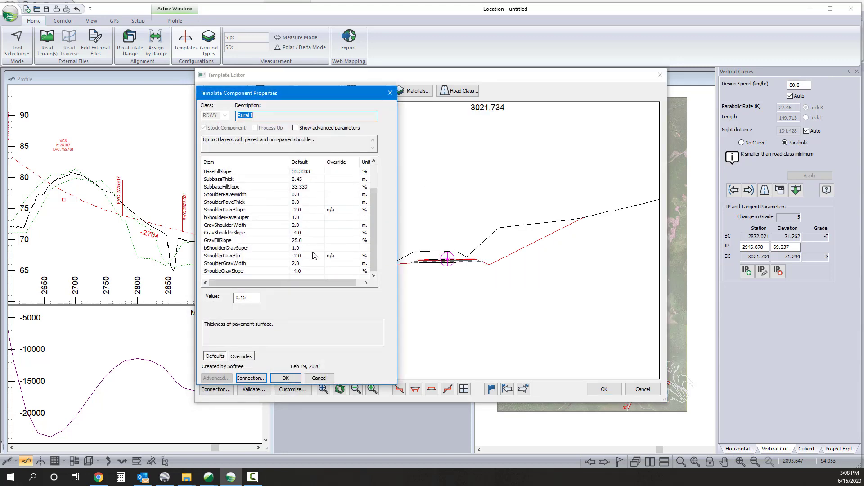
click(319, 378)
Retrieve all component groups, from Roadway Components to Misc. Components, from the e-Library.
click(373, 92)
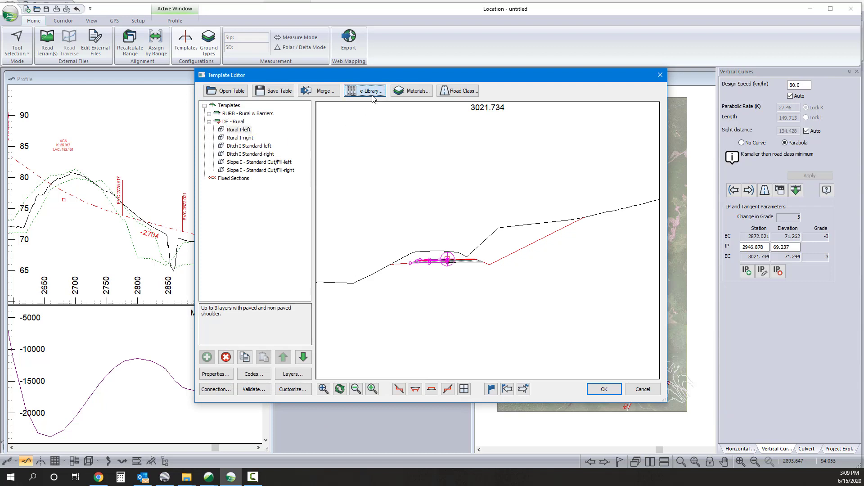
click(378, 194)
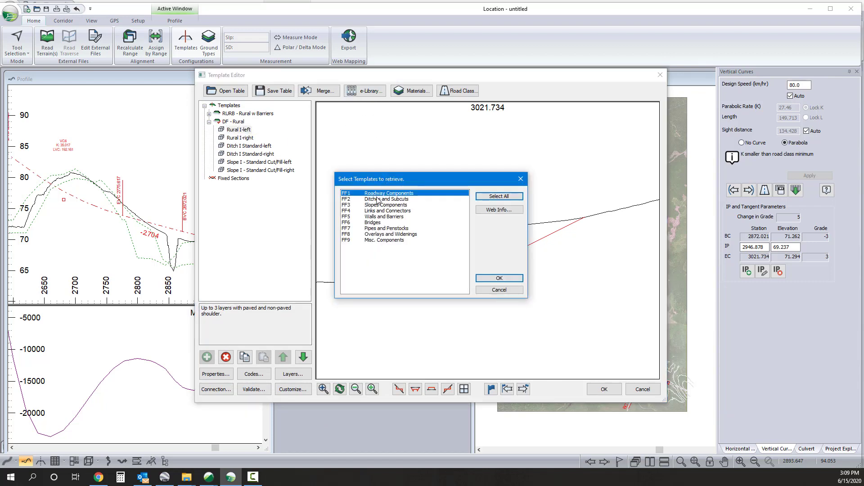
shift+click(372, 241)
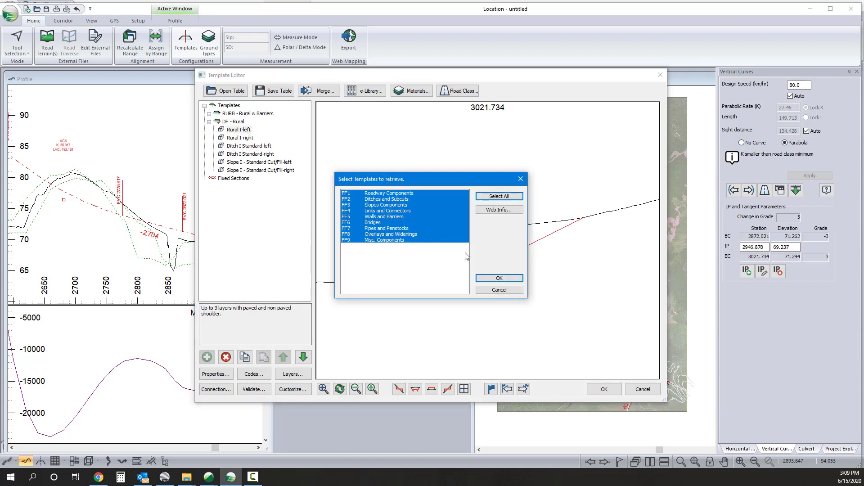
click(508, 277)
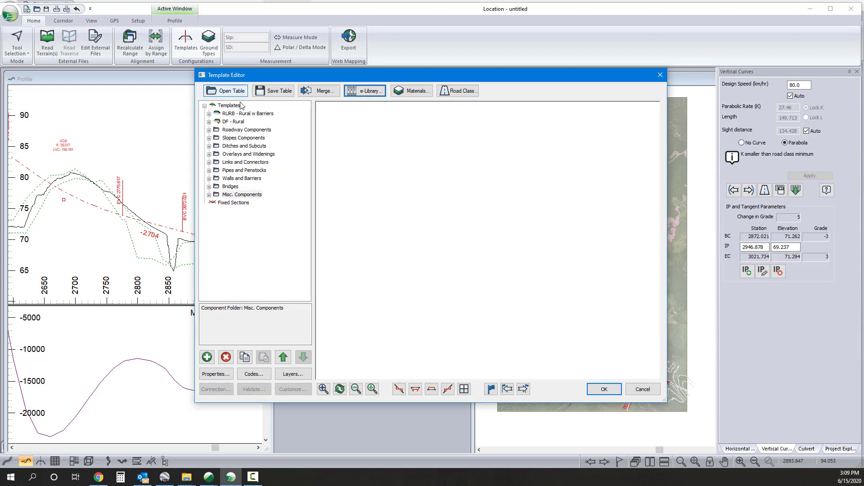
Compare the Rural and Rural w Barriers templates against the current section, and discard the Template Editor changes.
click(239, 122)
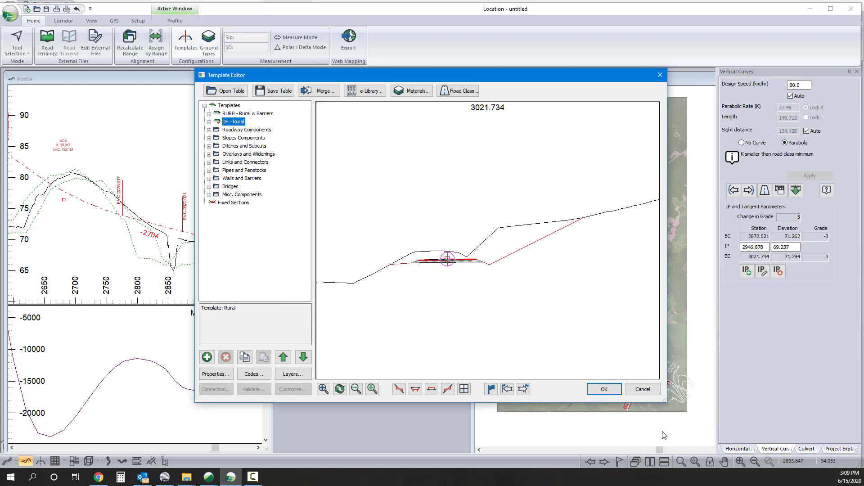
click(253, 113)
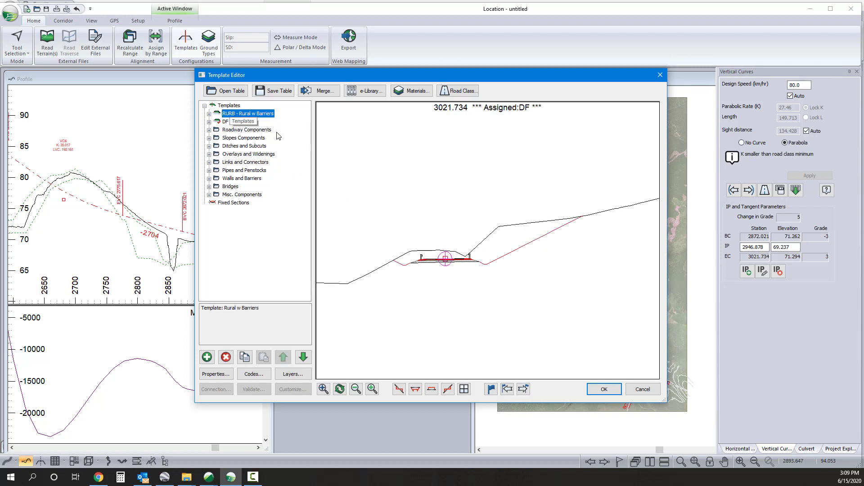
click(643, 389)
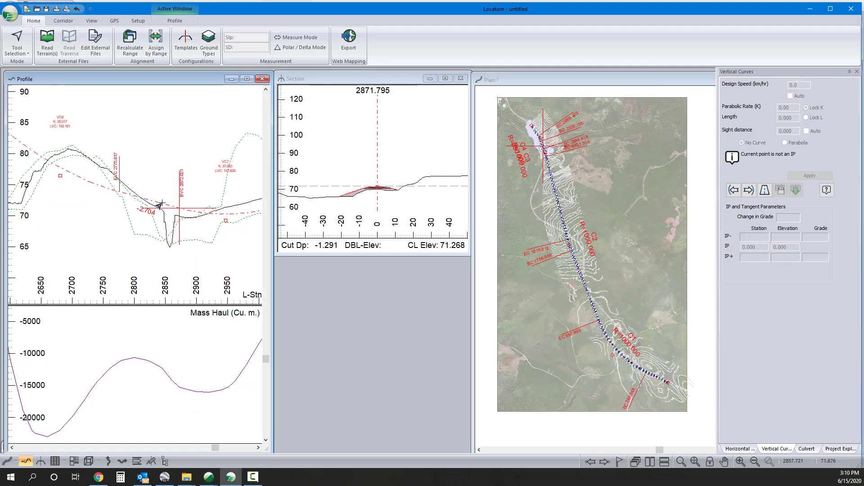
Activate report point editing in the profile and add a point at about station 2848, just before the channel.
click(162, 209)
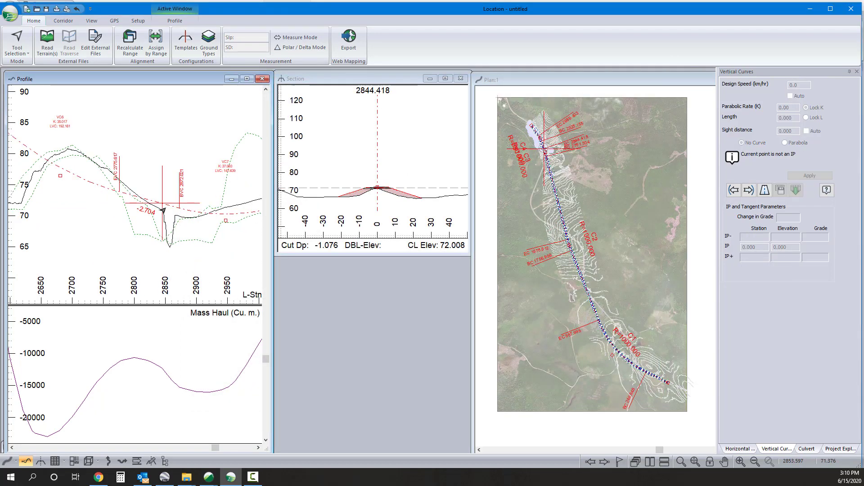
scroll(161, 210, up, 2)
right_click(163, 203)
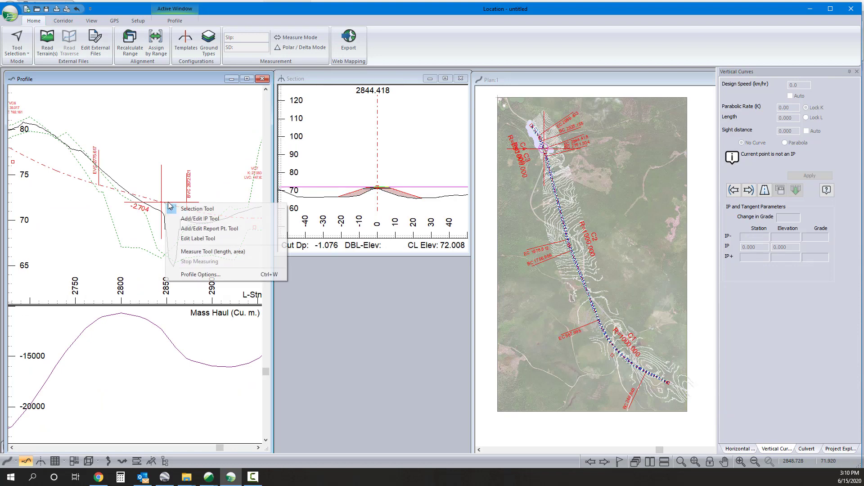
click(207, 237)
right_click(182, 221)
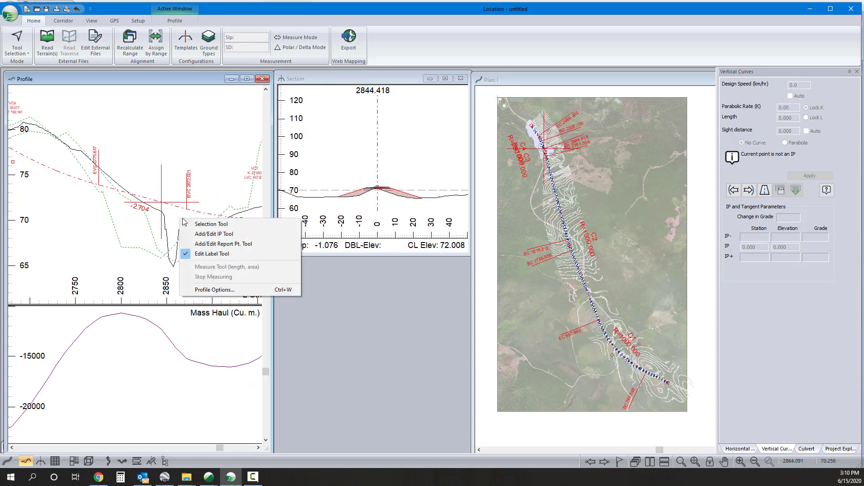
click(201, 245)
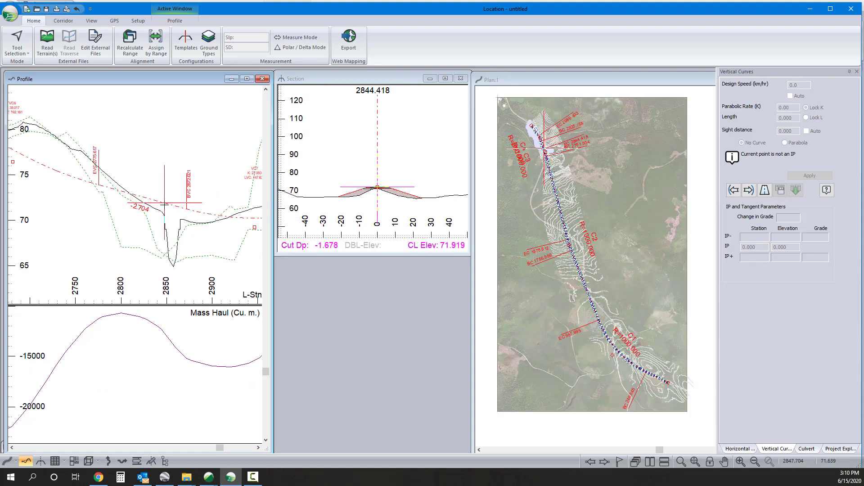
click(164, 203)
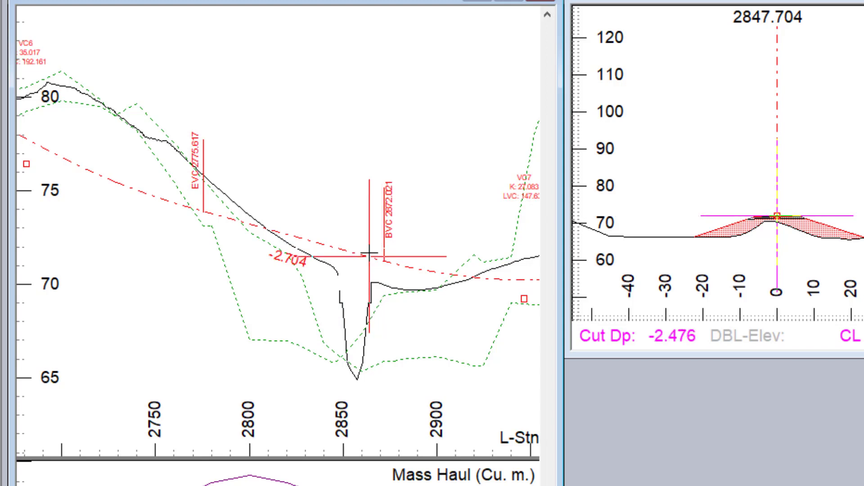
Add a report point on the far edge of the channel at about station 2866 and return to the selection tool.
click(372, 258)
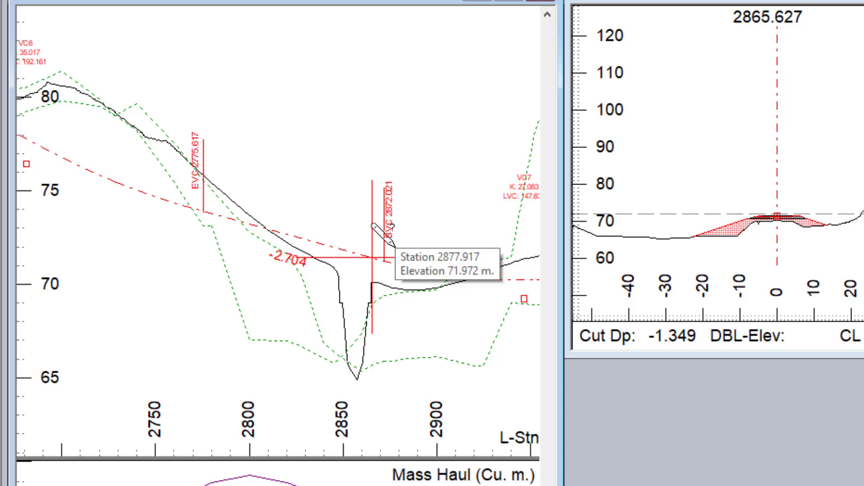
middle_drag(470, 301, 370, 270)
right_click(365, 231)
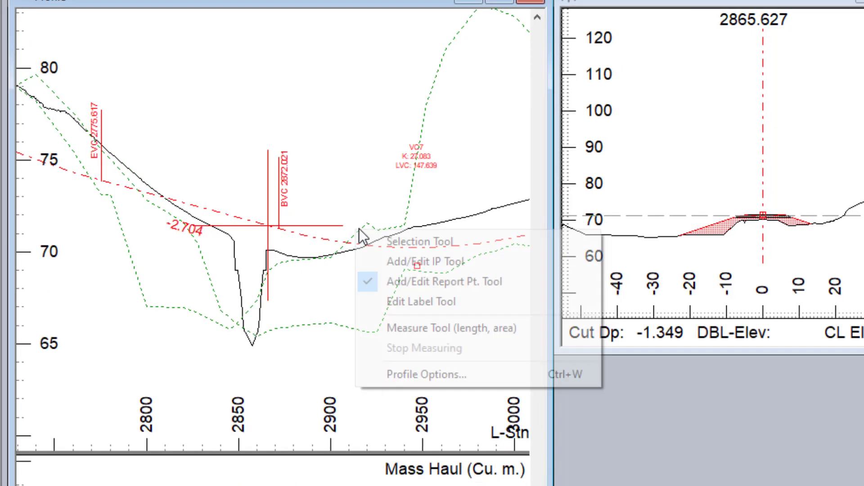
click(388, 241)
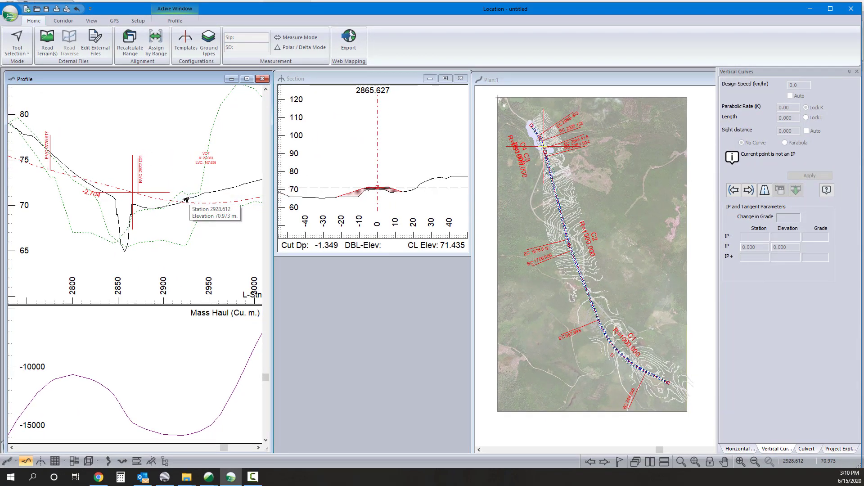
Assign the RURB Rural w Barriers template to both sides from station 2555 to 2635.
click(155, 41)
click(356, 168)
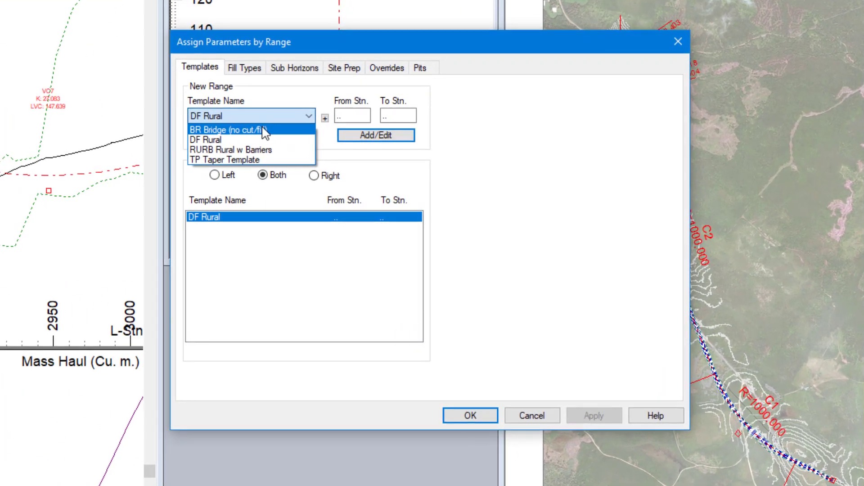
click(334, 187)
click(356, 116)
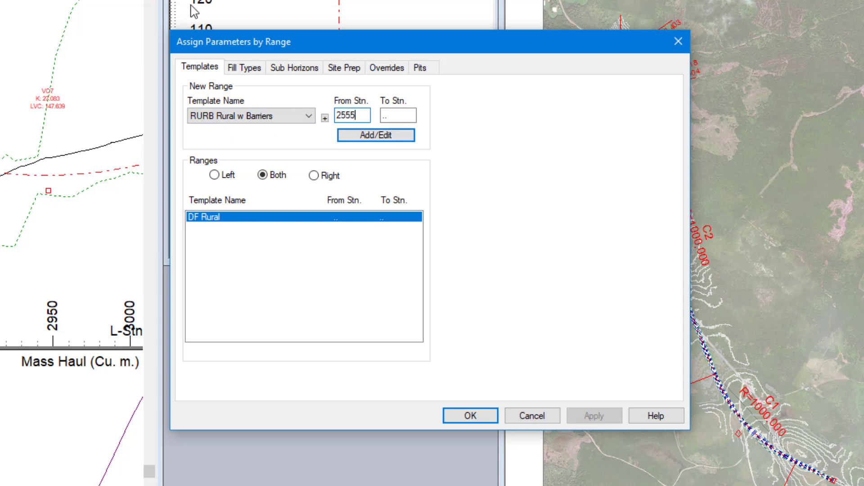
key(Tab)
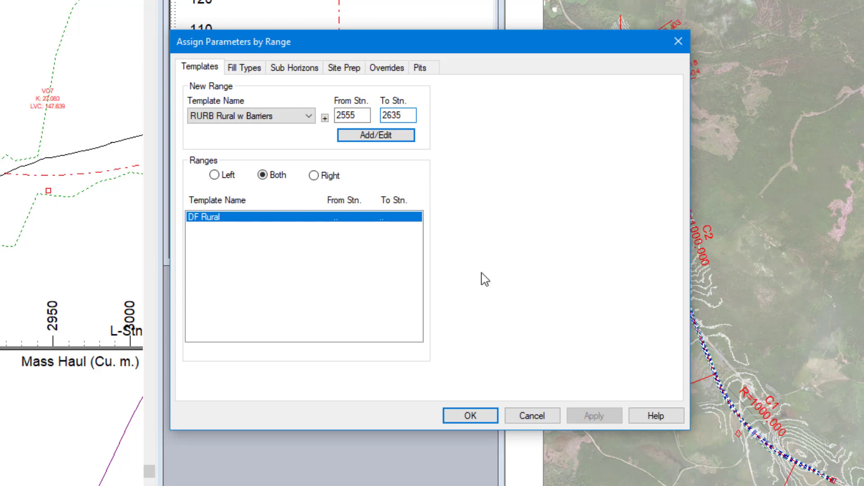
click(402, 138)
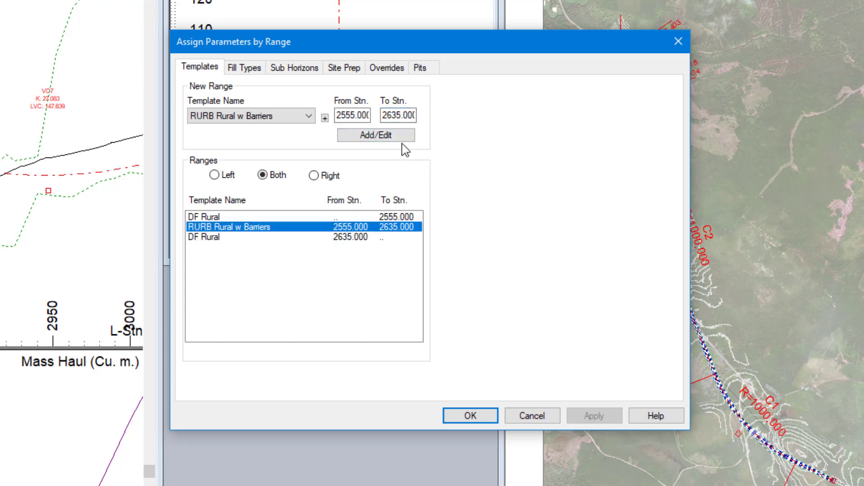
Add a range on both sides with the BR Bridge (no cut/fill) template from station 2847 to 2865.
click(276, 115)
click(230, 131)
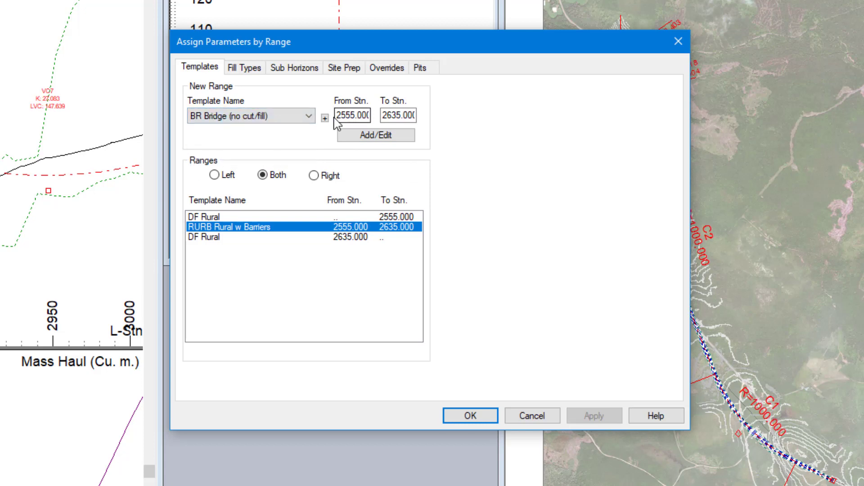
double_click(338, 116)
text(2847)
key(Tab)
text(2)
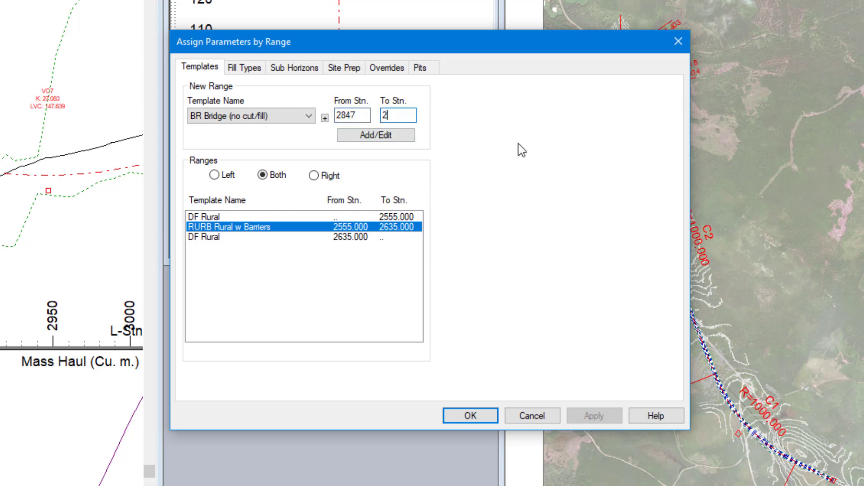
text(865)
click(390, 135)
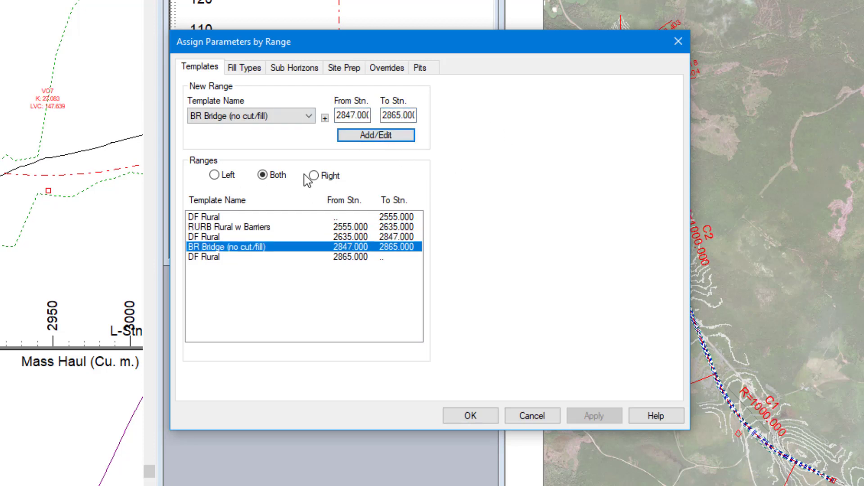
Change the last range, from station 2865 onward, to RURB Rural w Barriers on the left side only.
click(214, 173)
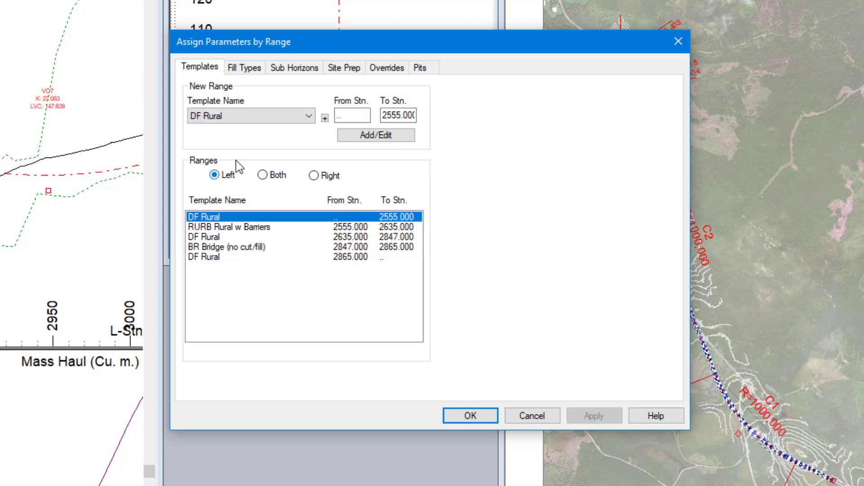
click(242, 119)
click(238, 151)
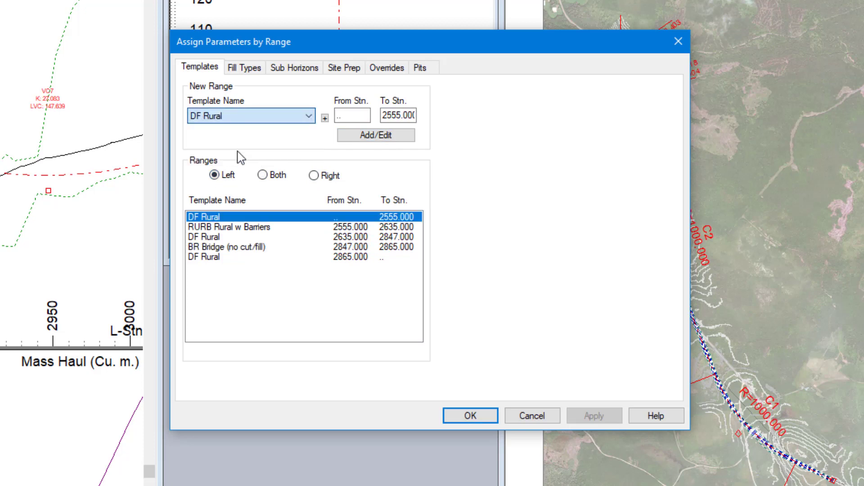
click(231, 257)
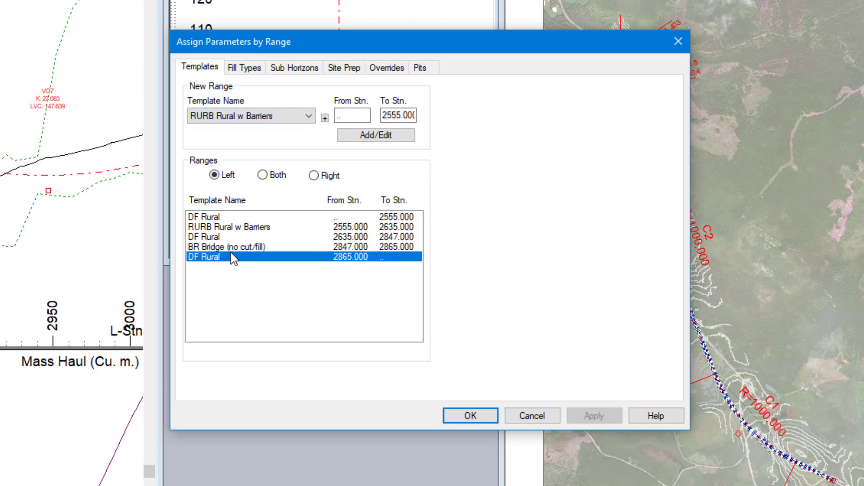
click(302, 117)
click(252, 148)
click(371, 138)
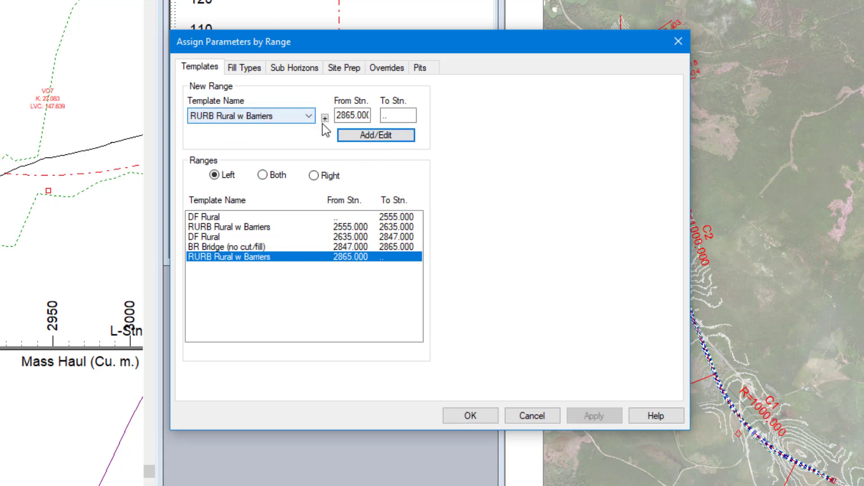
Assign RURB Rural w Barriers on the right side only from station 2780 to 2847, just before the bridge.
click(267, 176)
click(231, 239)
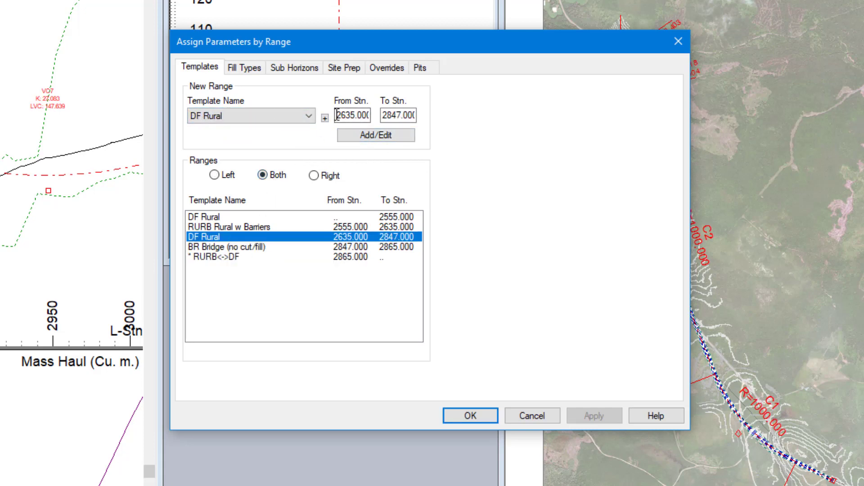
click(314, 175)
click(311, 249)
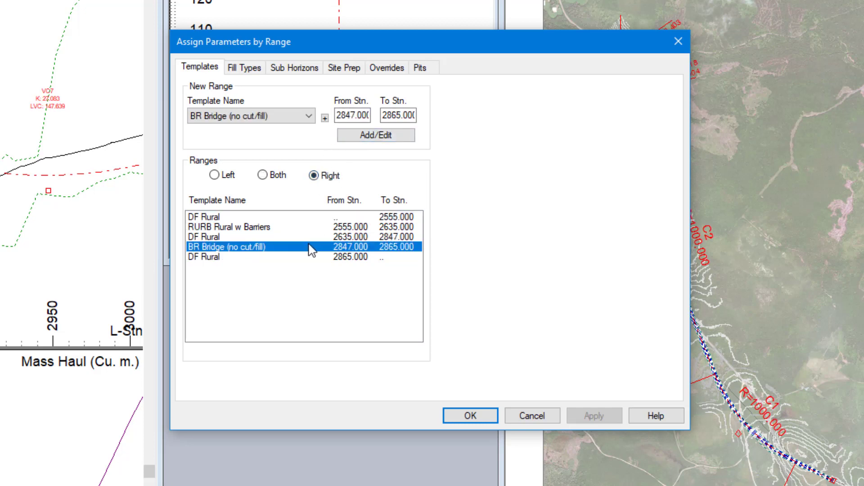
click(383, 237)
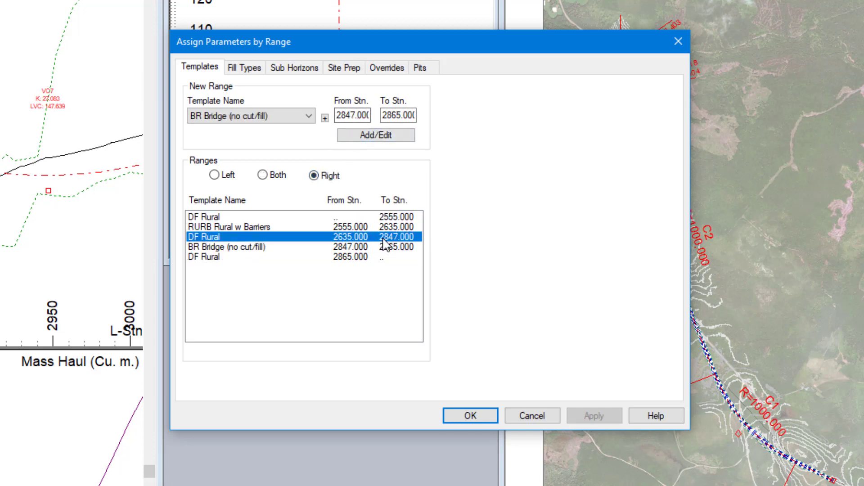
double_click(339, 115)
text(2780)
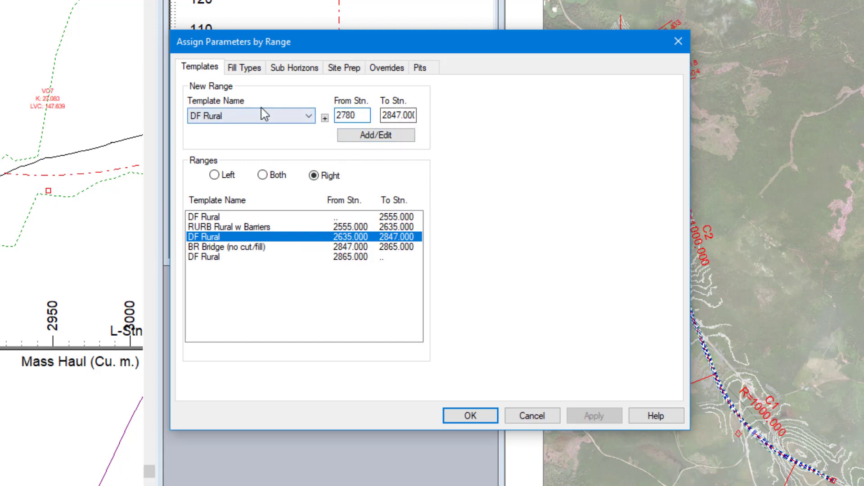
click(309, 116)
click(251, 149)
click(361, 138)
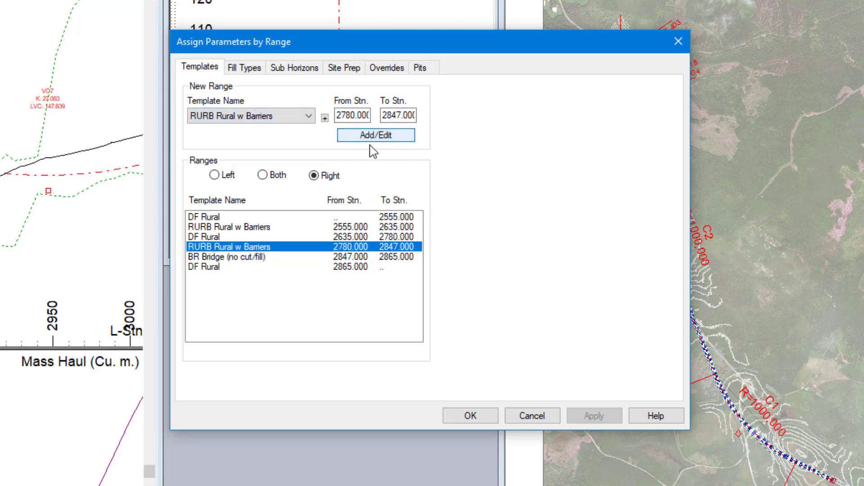
Accept the template ranges, recalculate all stations with Re-Cost enabled, and show the design's costs in Project Explorer.
click(469, 415)
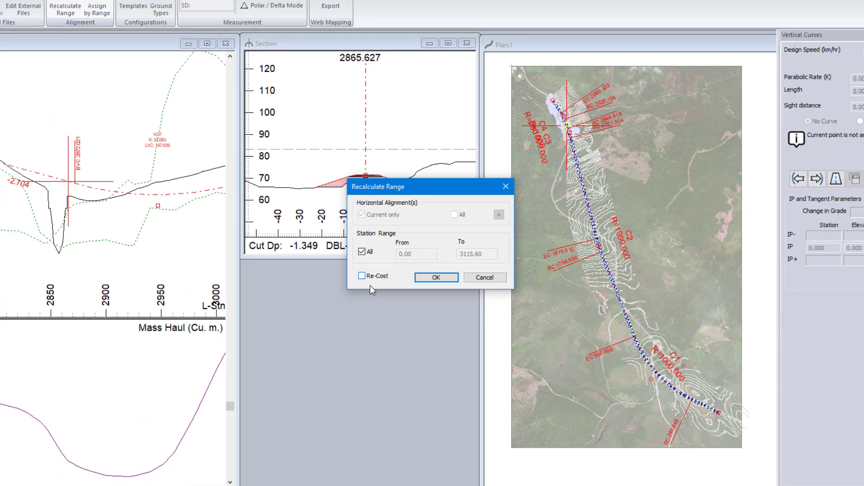
click(354, 286)
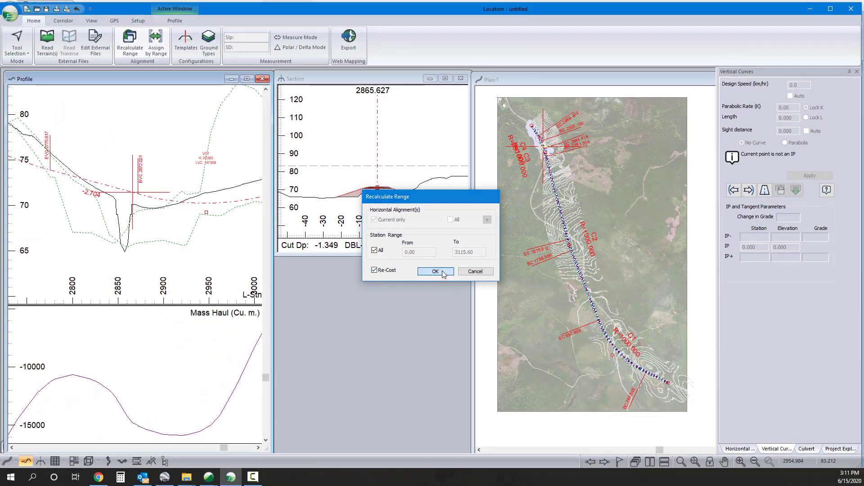
click(439, 272)
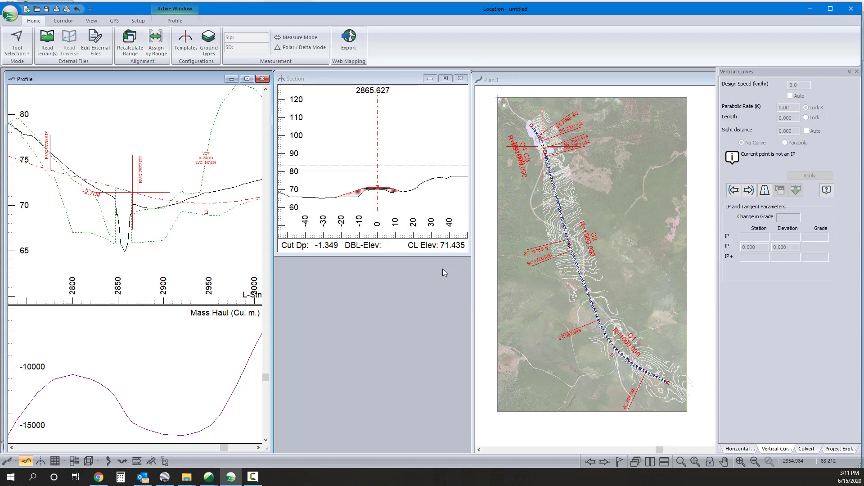
click(837, 448)
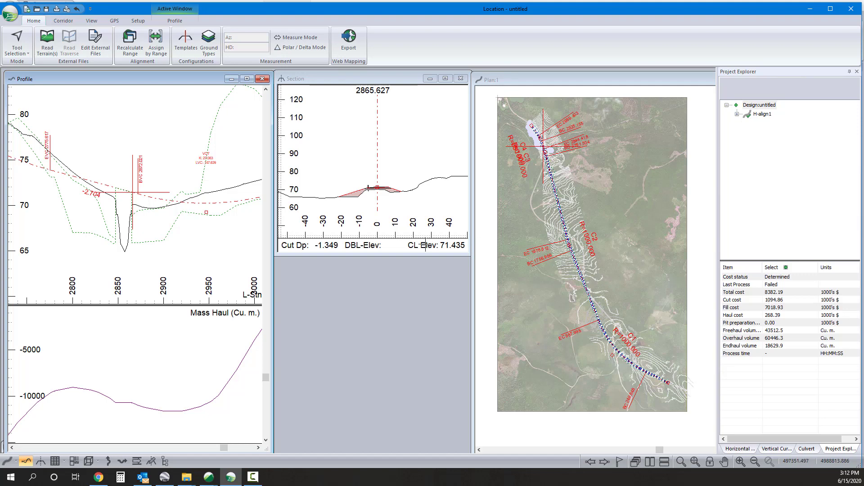
scroll(147, 183, down, 3)
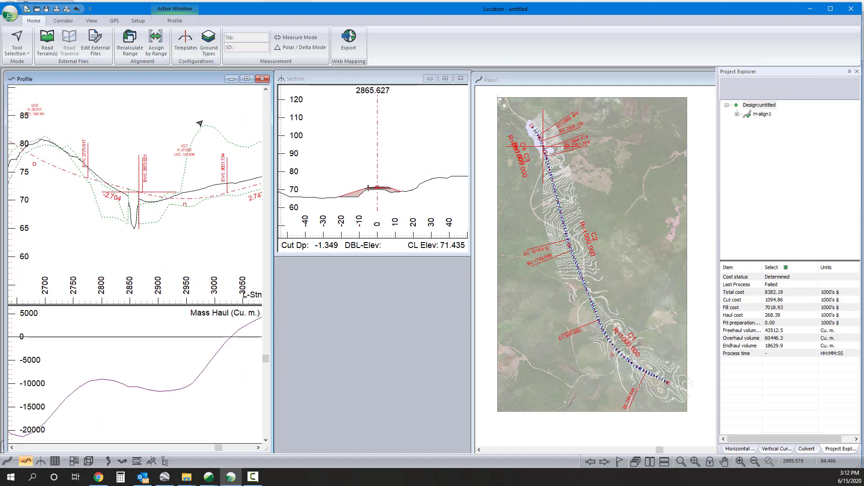
Review the ground types' handling costs, including both well graded bases and ASP, plus the haul costs, and leave without changes.
click(208, 41)
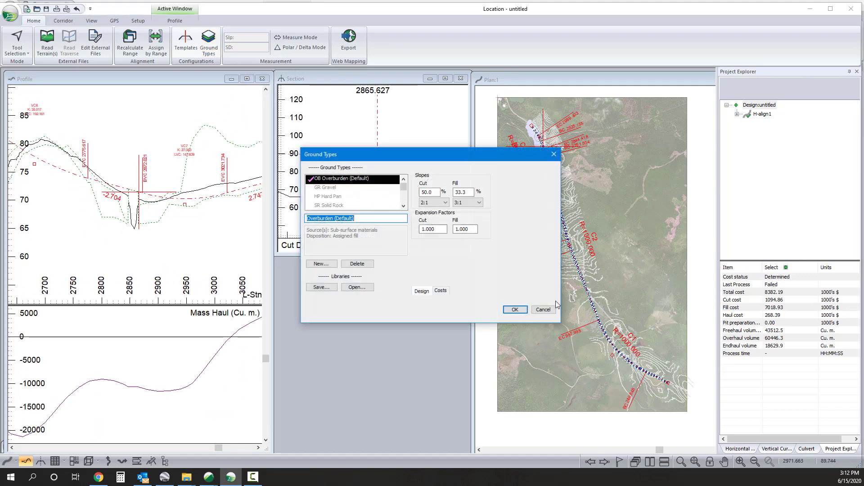
scroll(346, 200, down, 3)
click(440, 291)
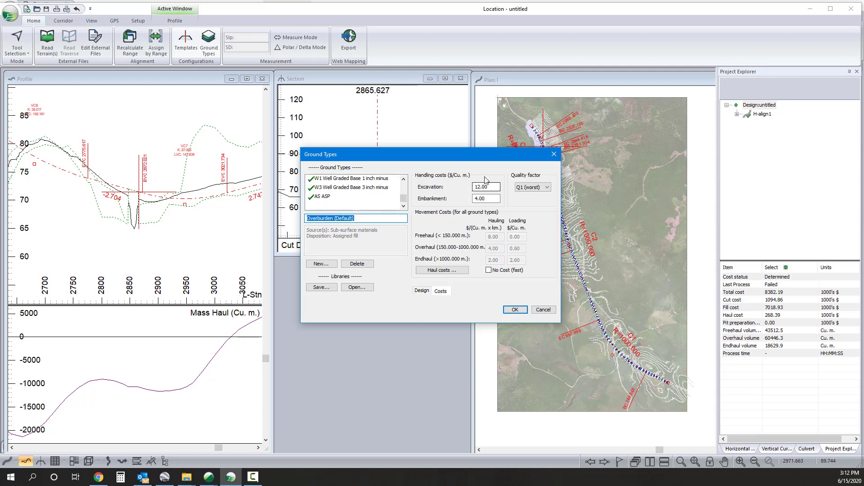
scroll(341, 194, up, 3)
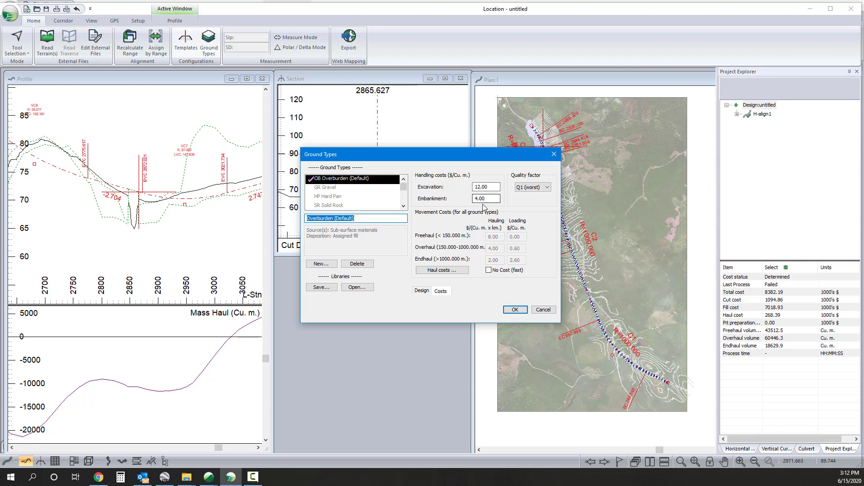
scroll(368, 207, down, 3)
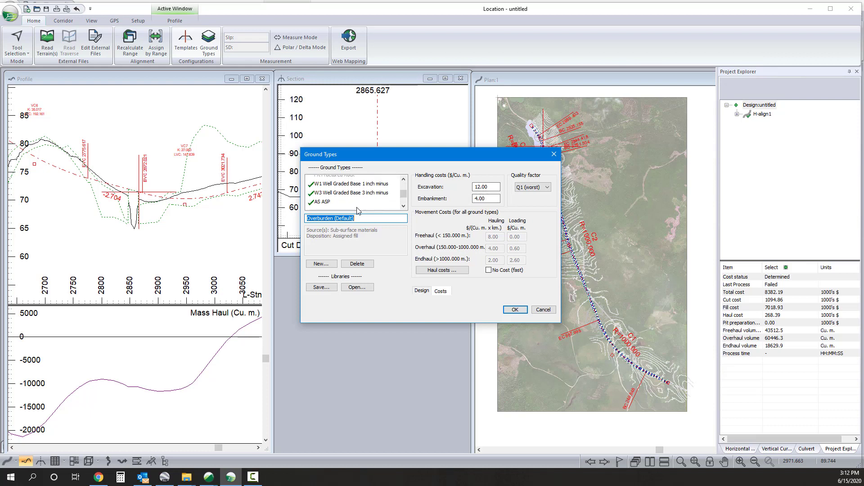
click(355, 179)
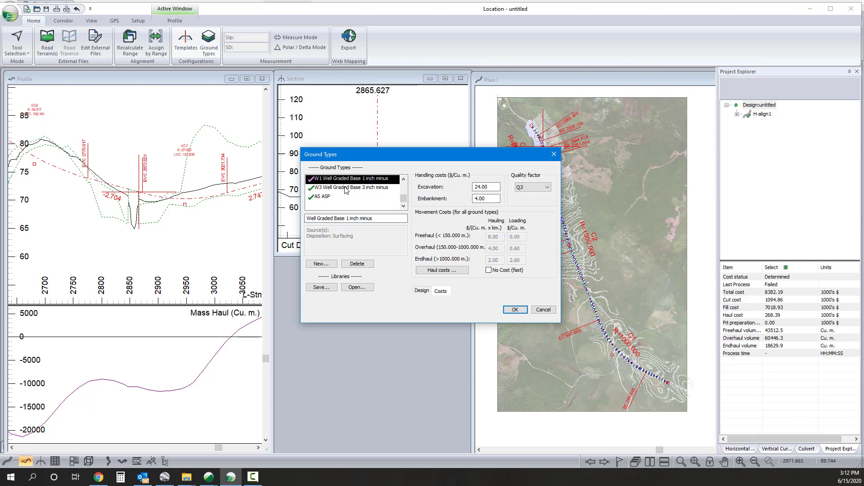
click(347, 188)
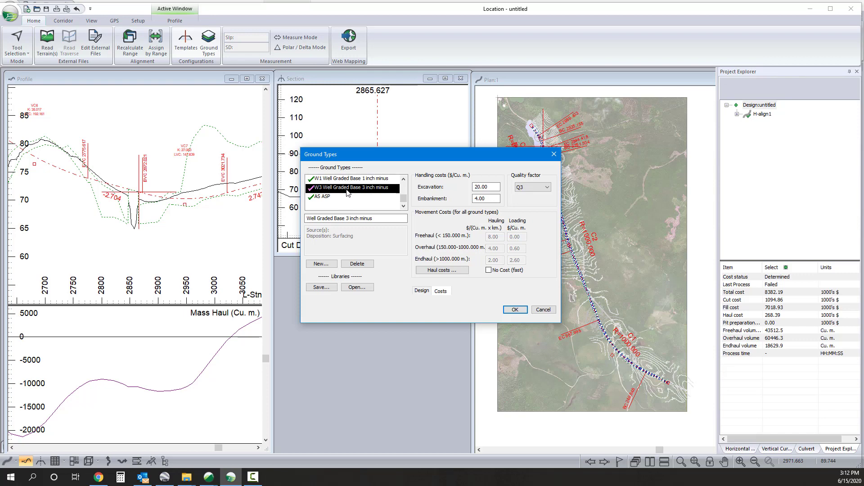
click(344, 198)
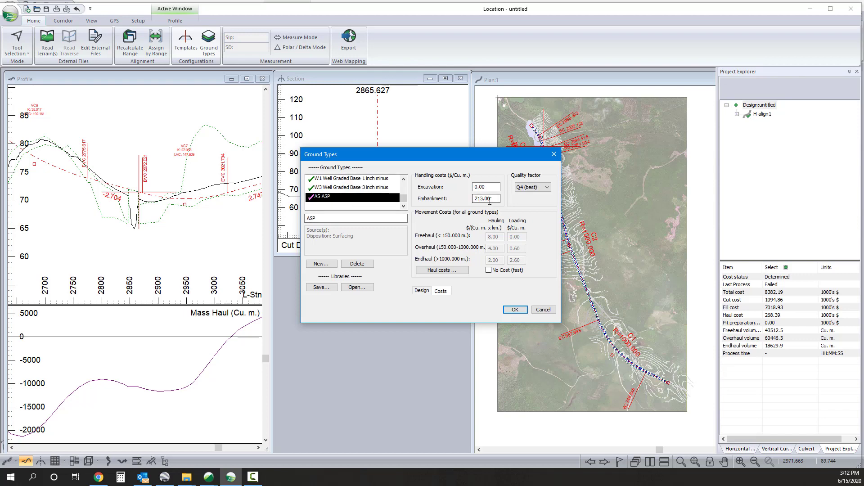
click(456, 271)
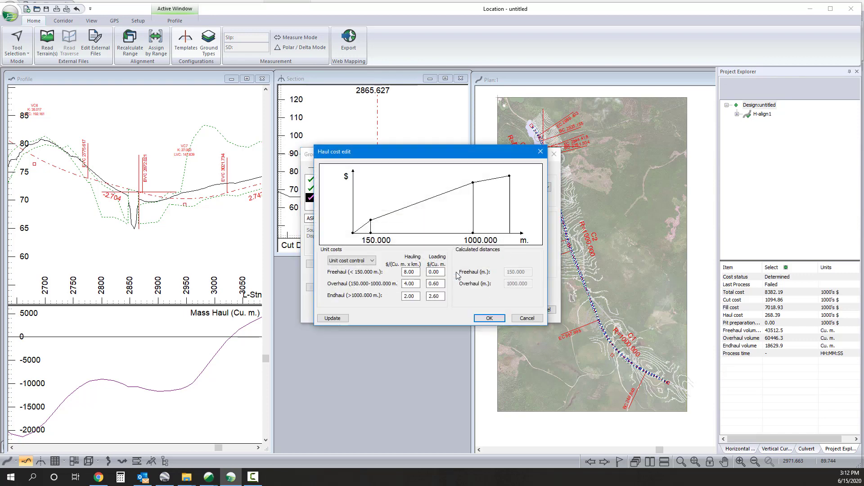
click(528, 319)
click(534, 311)
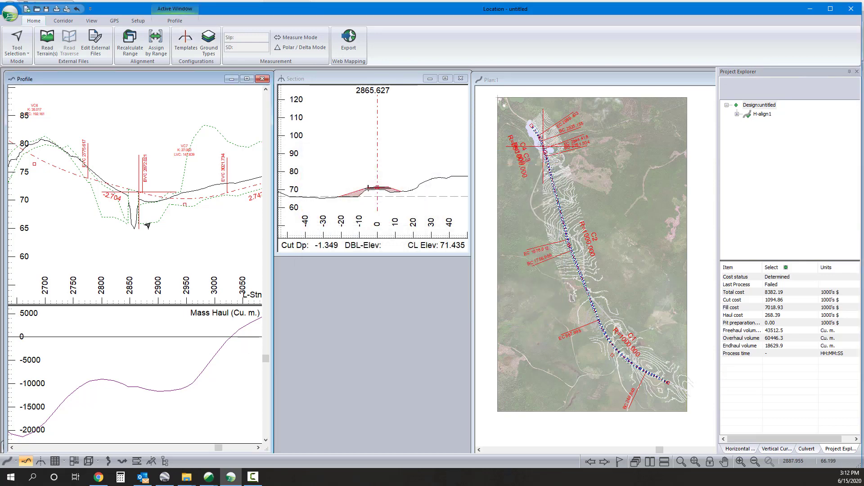
Activate the Multi-Plot window and load the book layout BookTemplate ANSI D formatted.blt.
scroll(155, 227, down, 1)
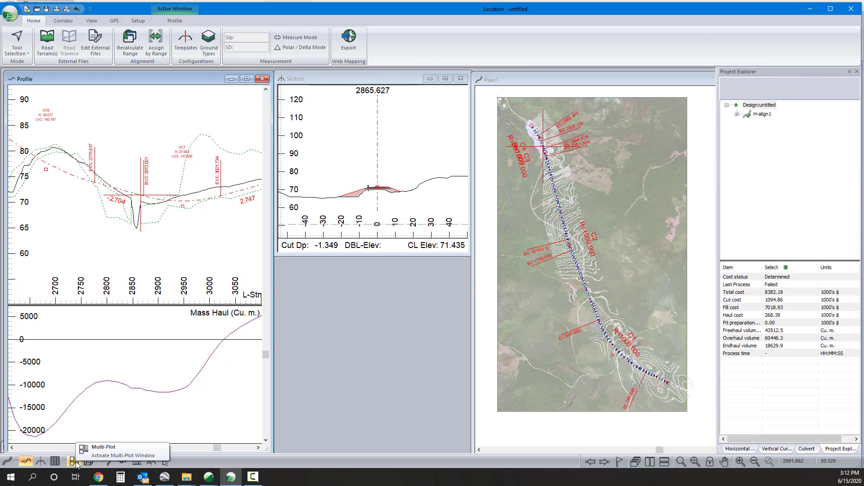
click(75, 462)
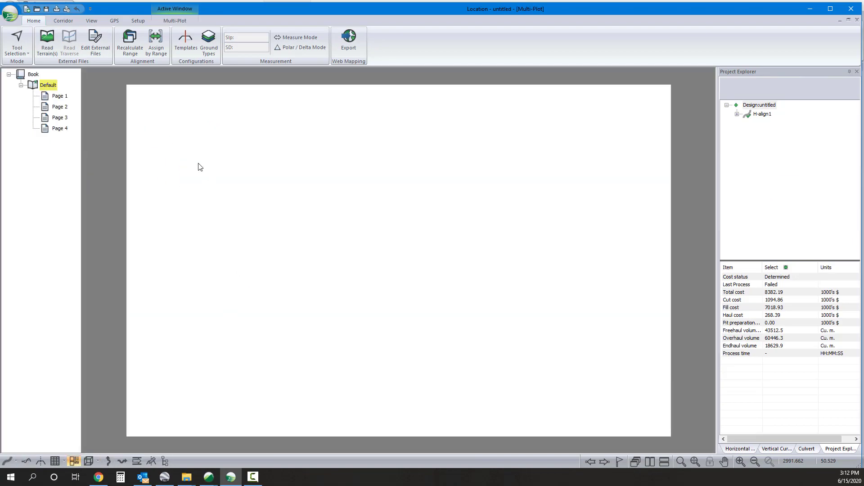
click(178, 20)
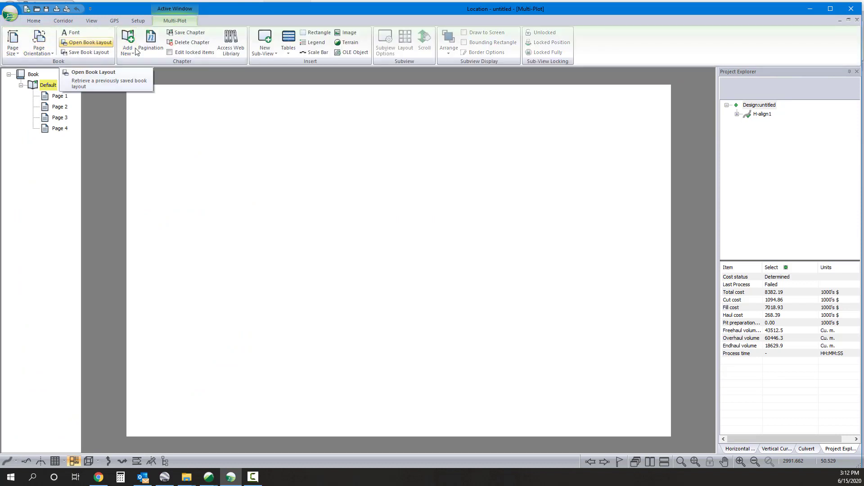
click(90, 42)
click(467, 267)
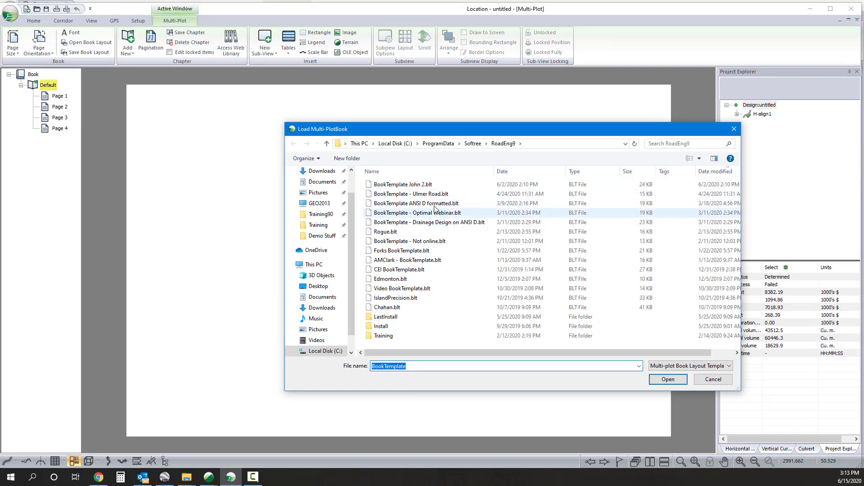
click(434, 204)
click(670, 381)
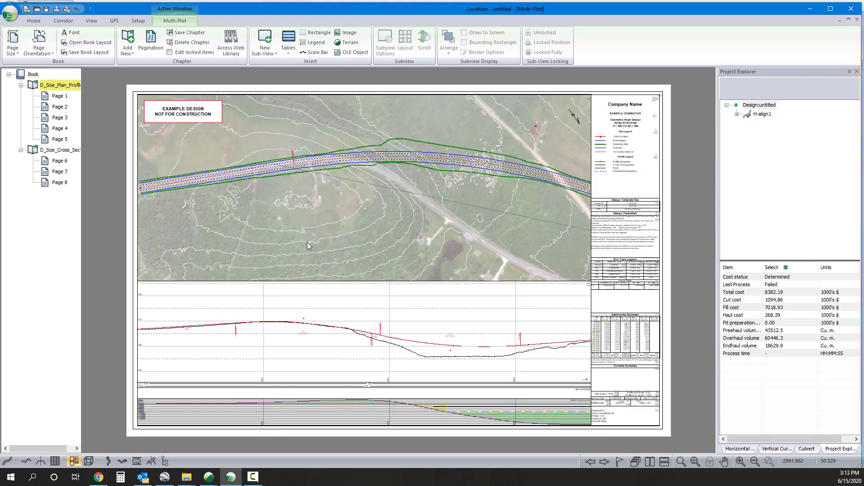
View plan-profile Page 2, then on cross-section Page 6 include the 20 m auto interval points in the section layout's point types.
click(59, 107)
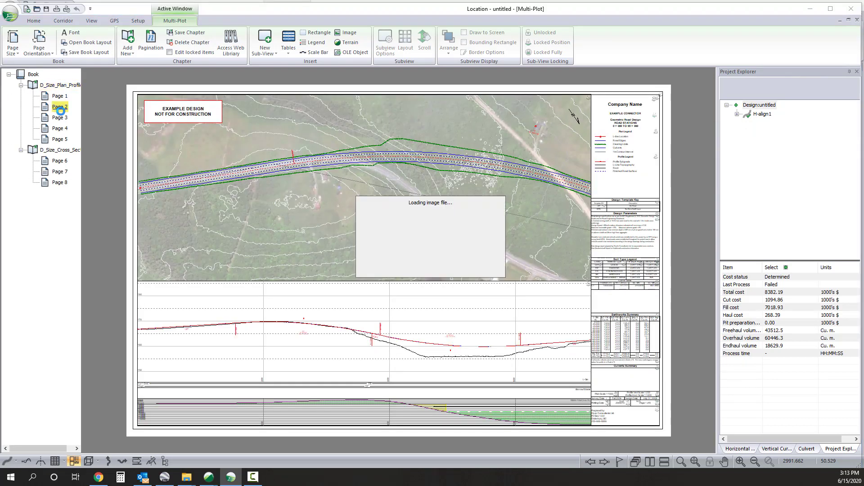
click(57, 161)
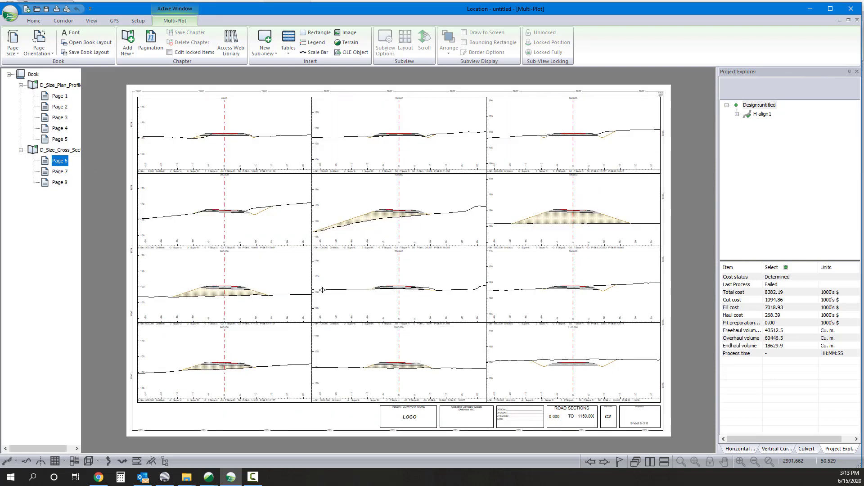
click(368, 275)
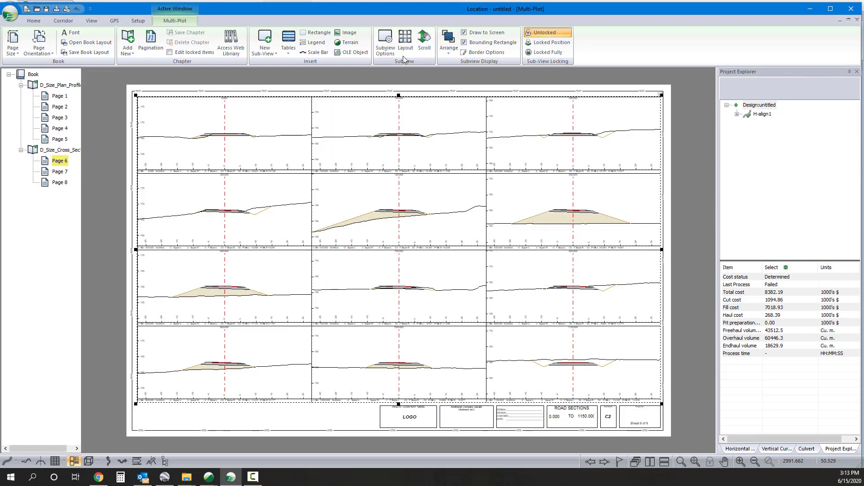
click(405, 39)
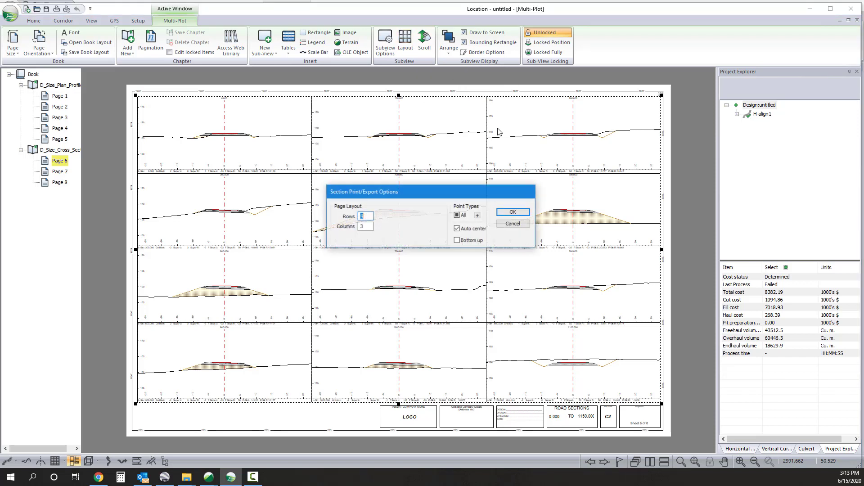
click(477, 216)
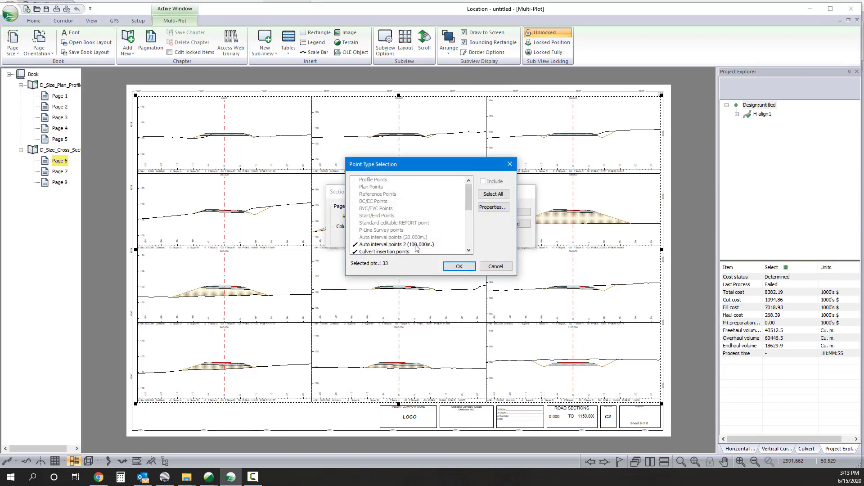
scroll(416, 247, down, 1)
click(413, 224)
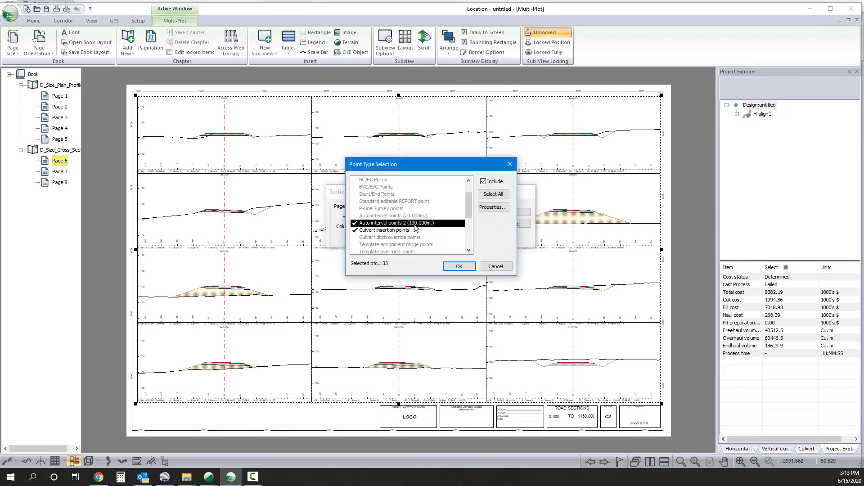
click(460, 266)
click(513, 212)
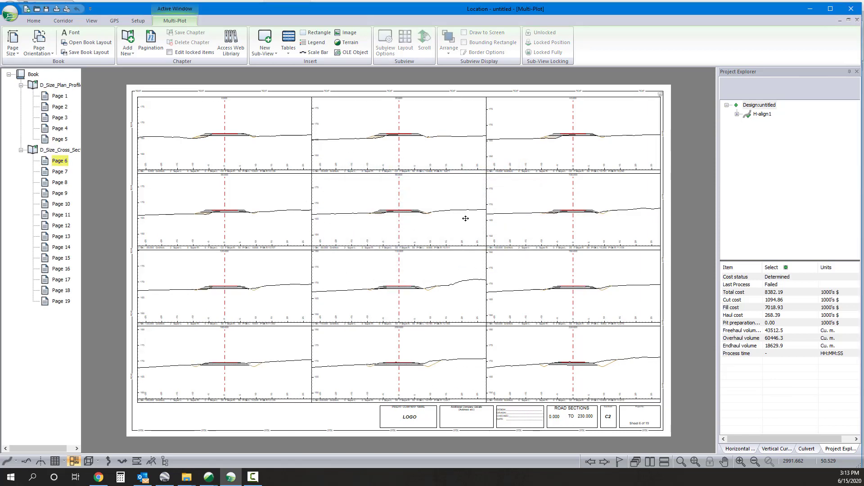